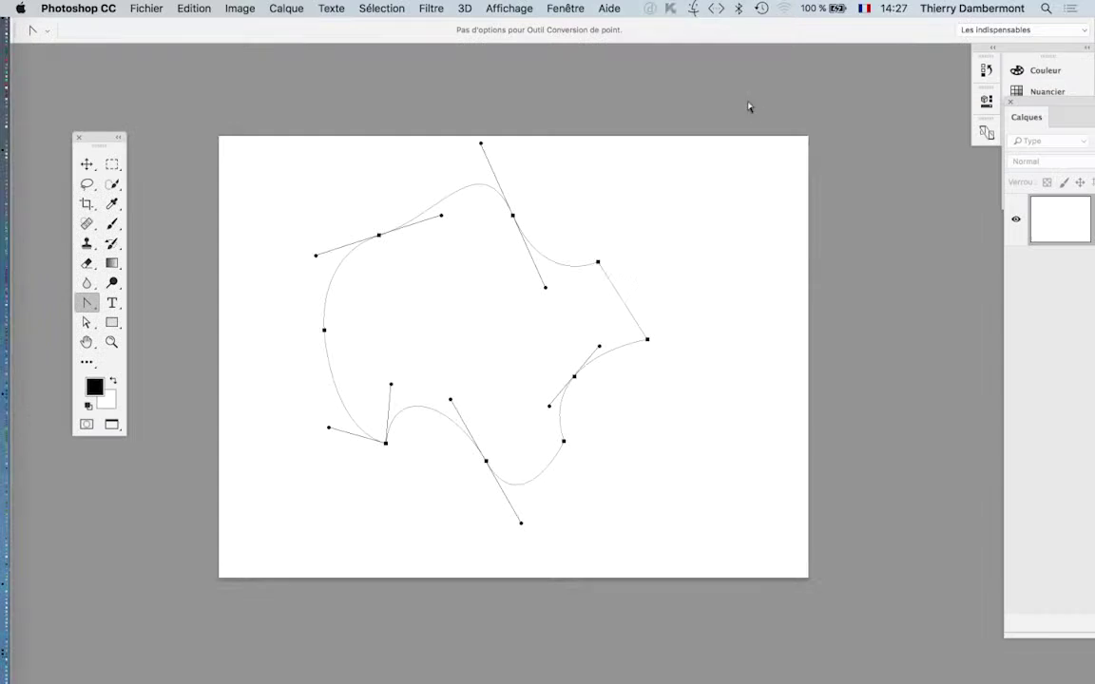
- Replace the Calques panel with the Tracés panel and delete the curved work path
left_click_drag(1033, 105, 809, 381)
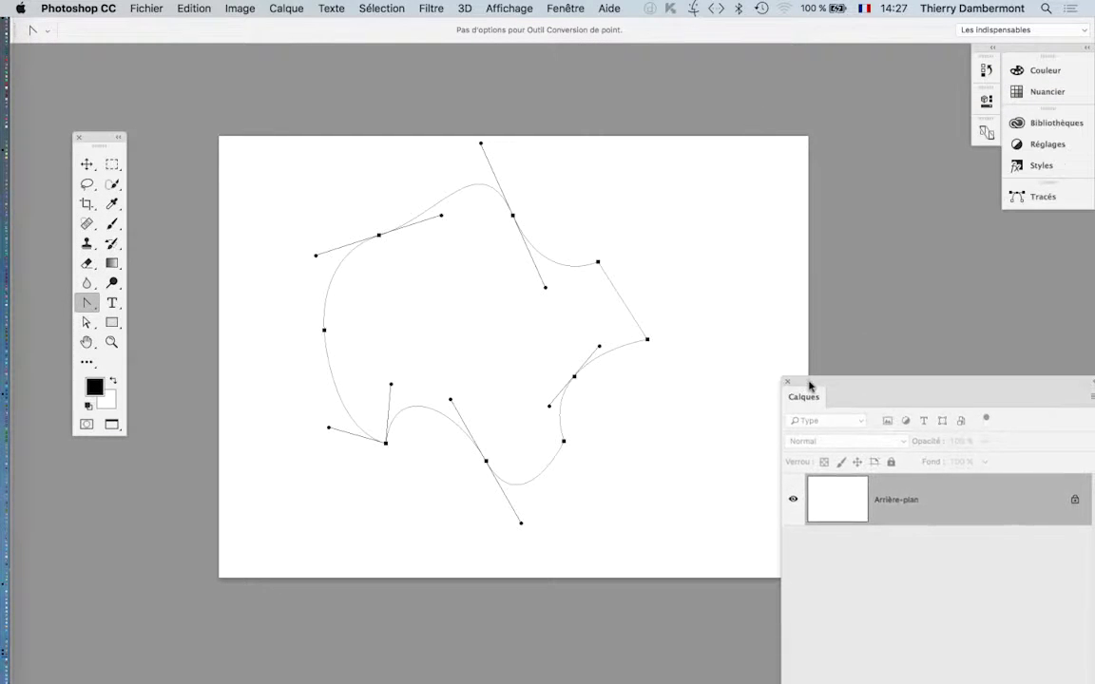
left_click(786, 385)
left_click(562, 9)
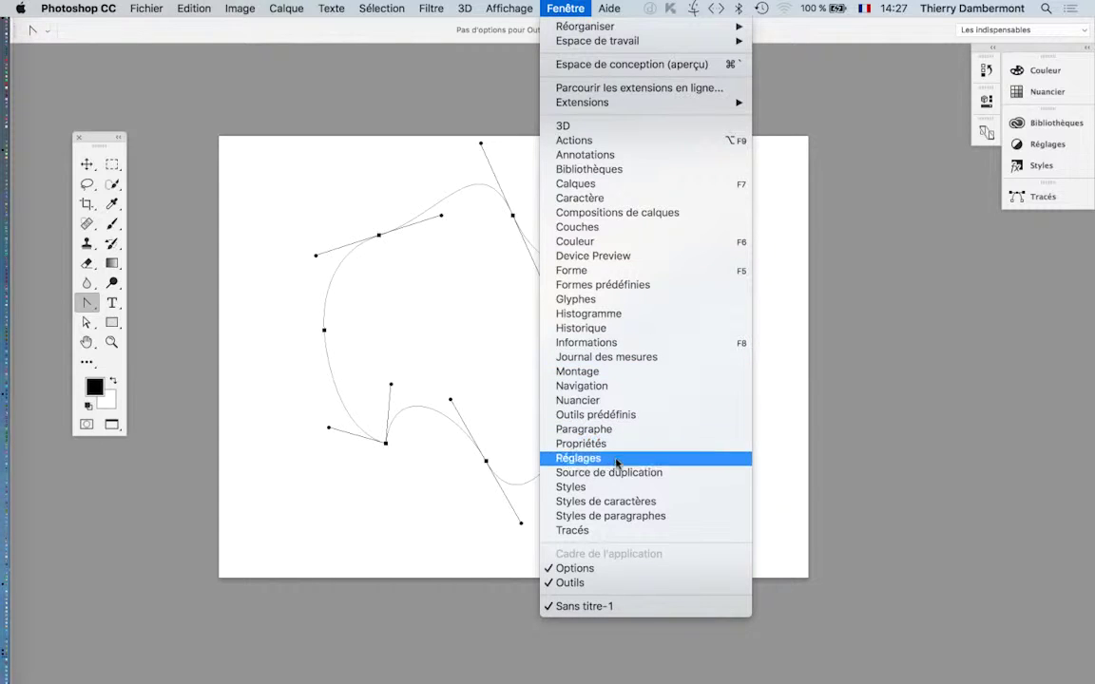
left_click(625, 532)
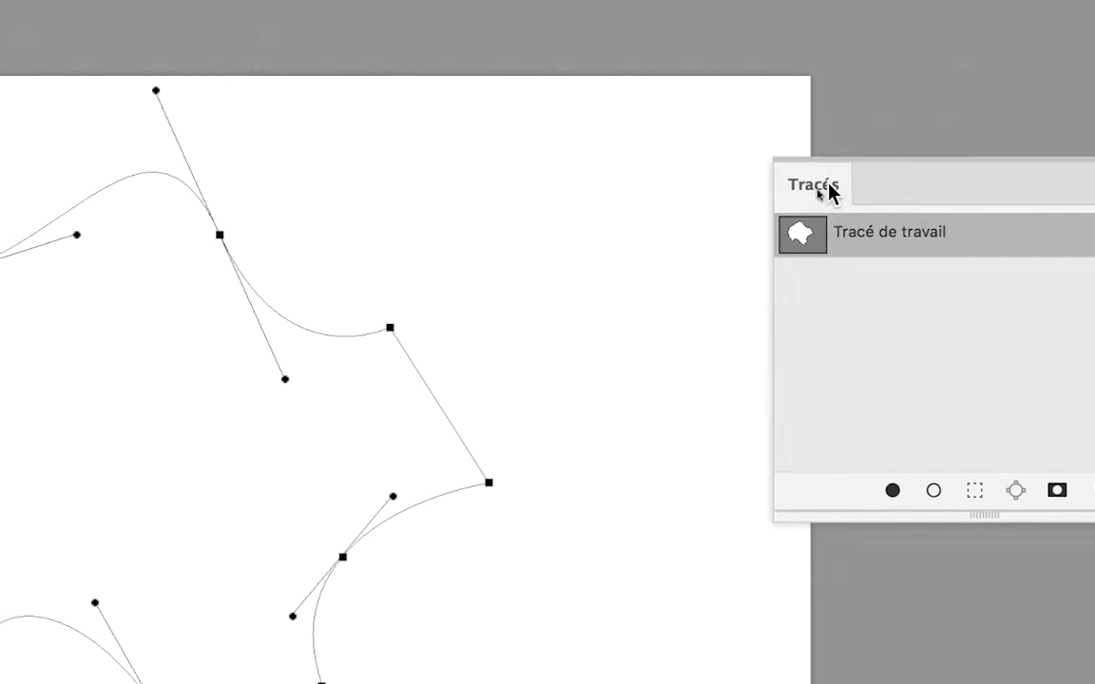
left_click_drag(821, 188, 748, 145)
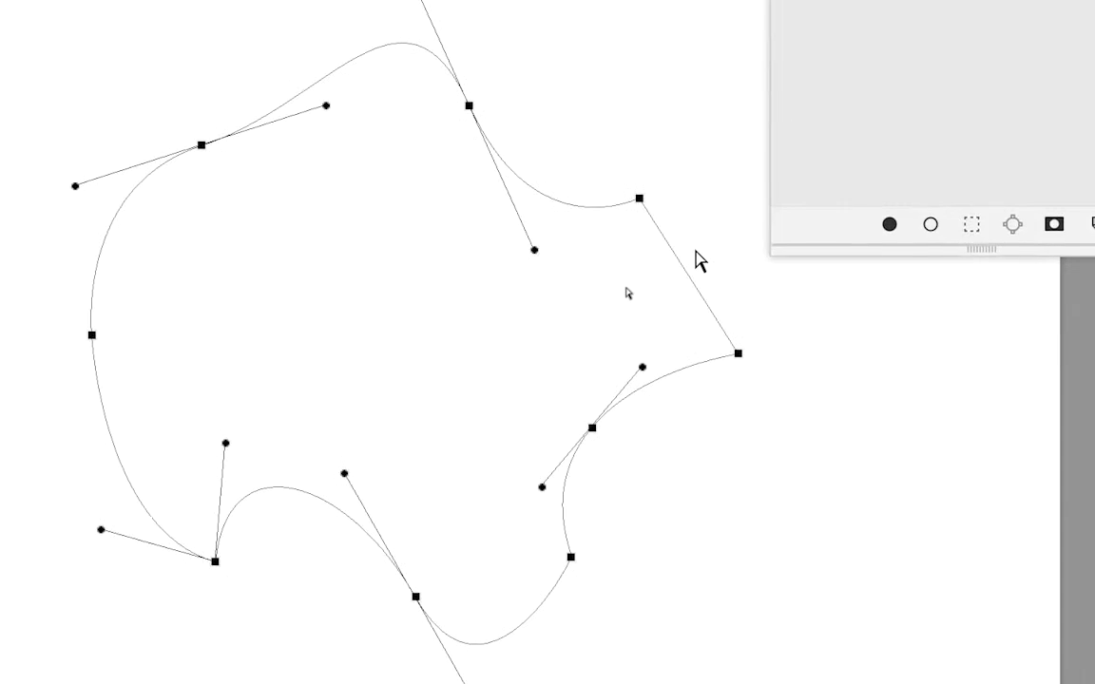
key("Return")
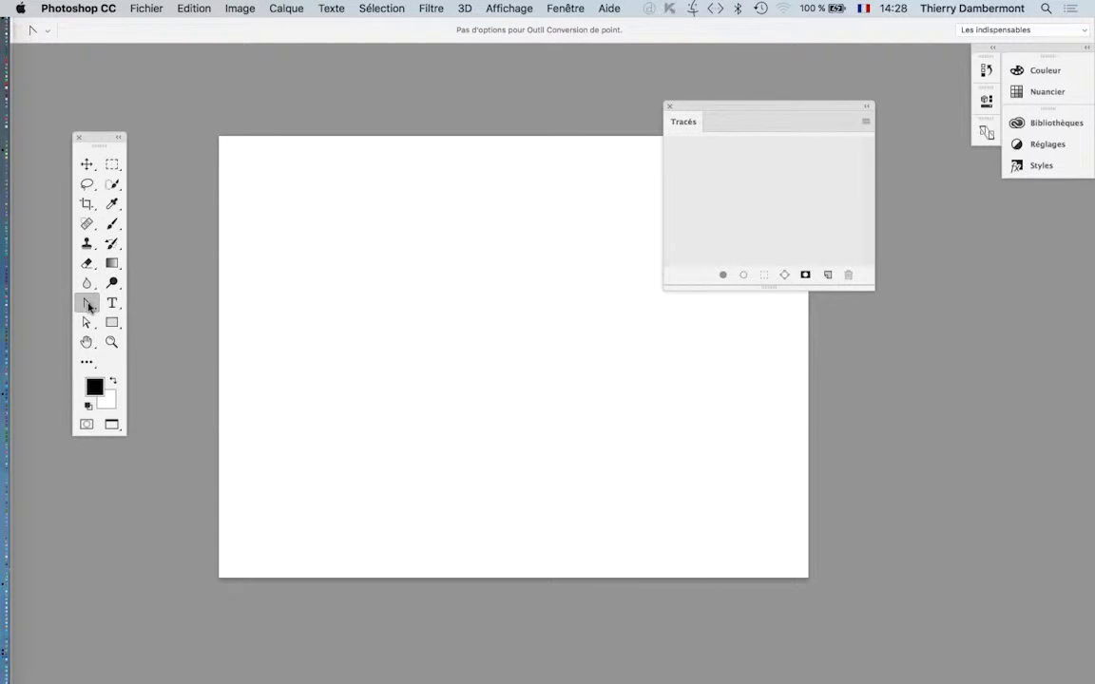
- Switch to the Outil Plume and toggle the Tracé de travail row off, on, then off
right_click(89, 306)
left_click(133, 301)
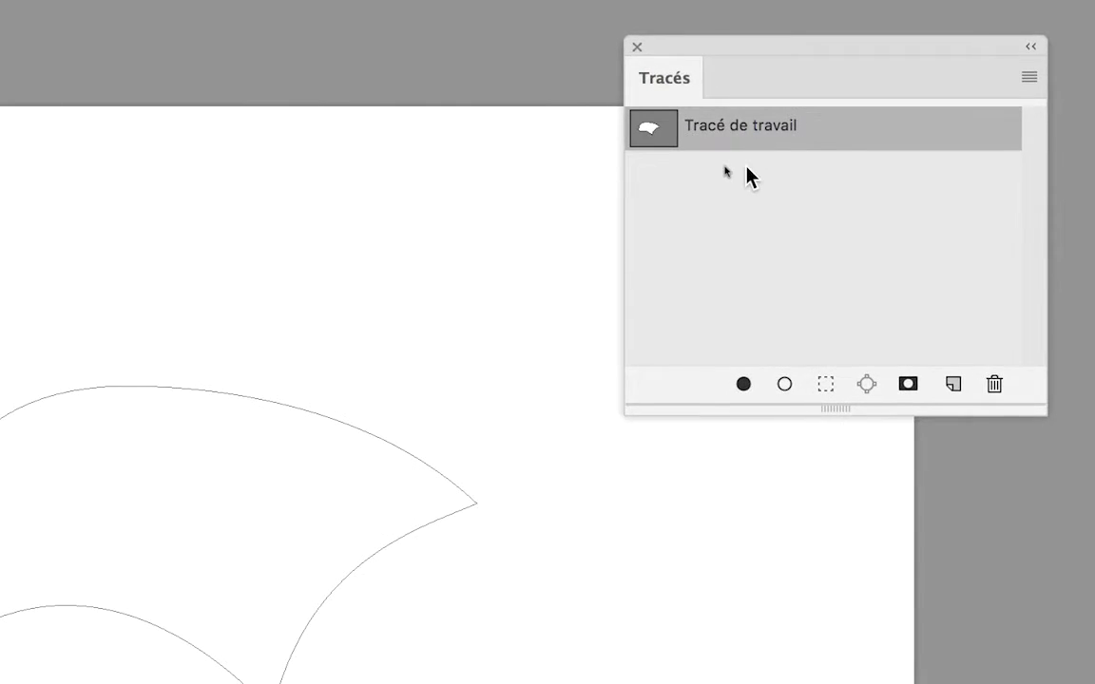
left_click(739, 180)
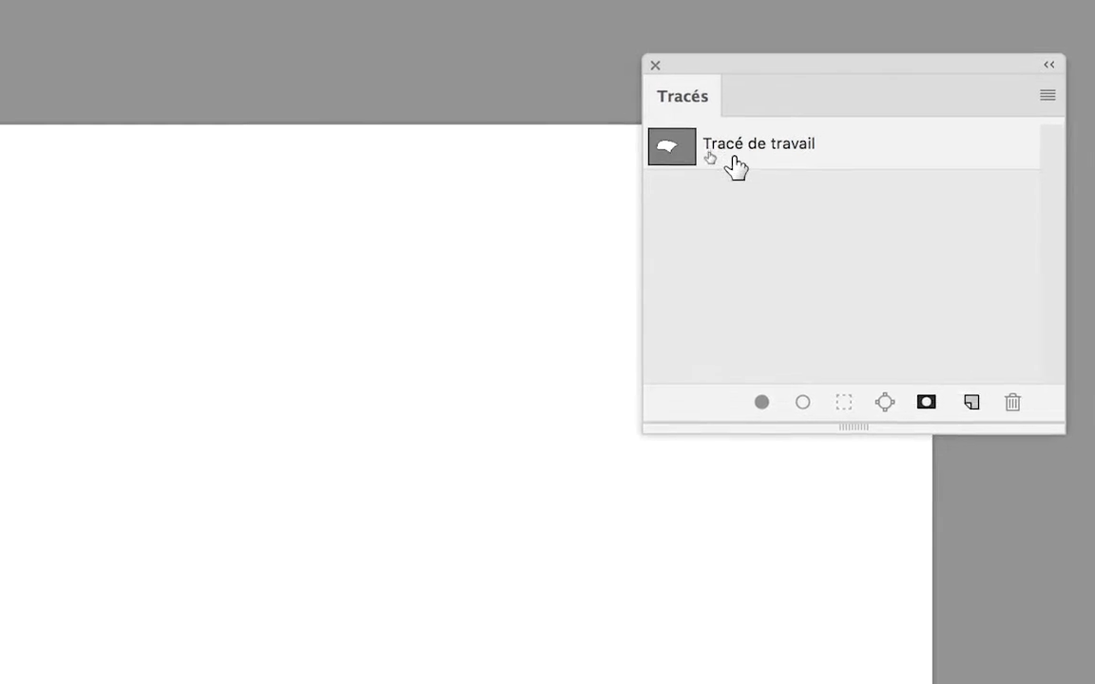
left_click(733, 128)
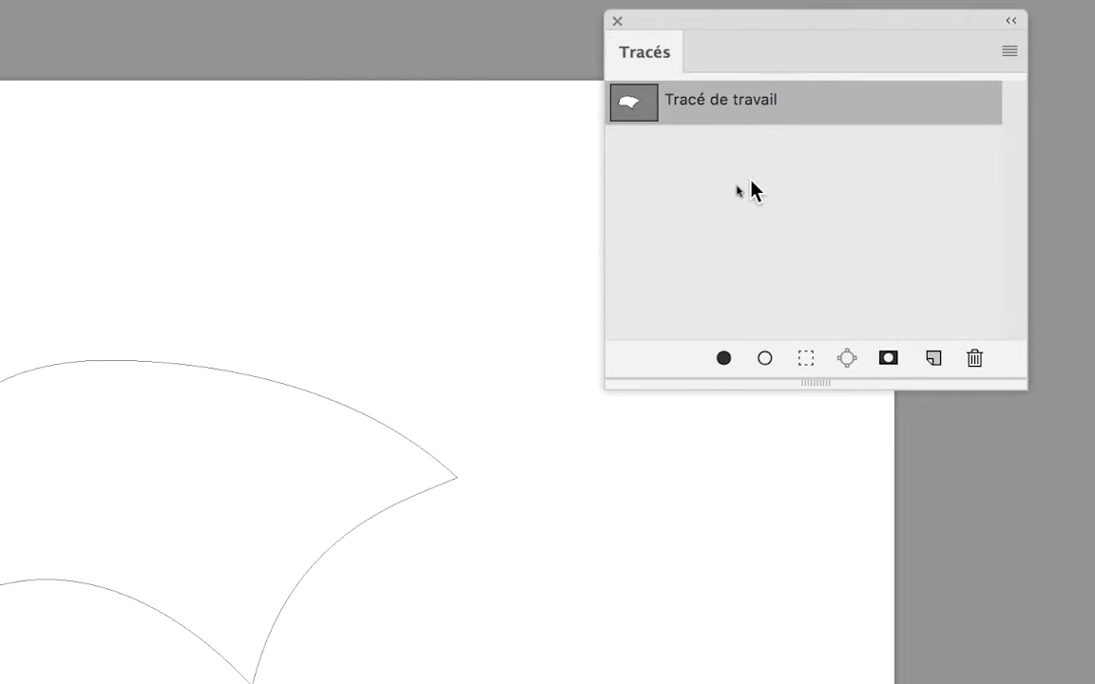
left_click(751, 182)
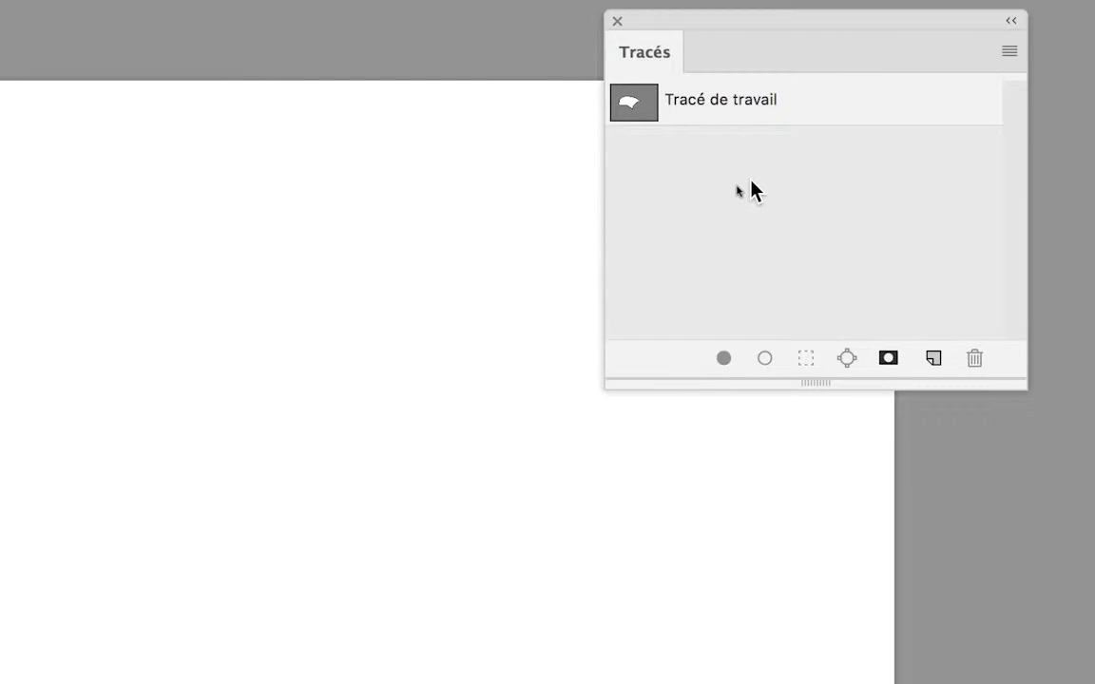
- Draw a closed four-corner quadrilateral with the Pen tool
left_click(564, 201)
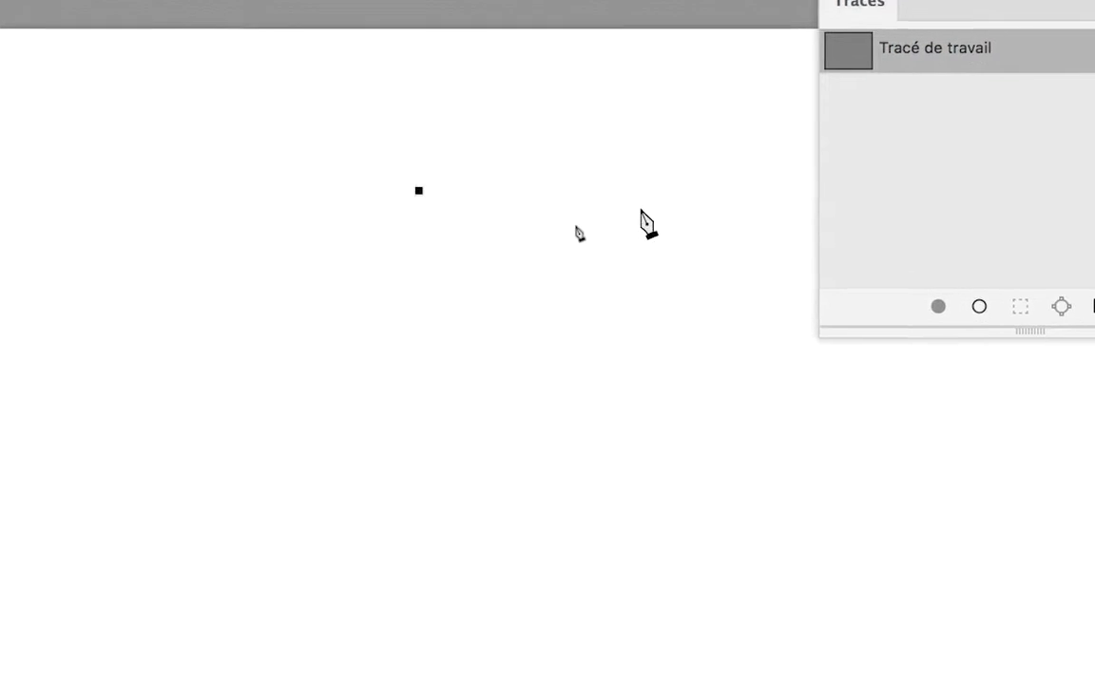
left_click(815, 229)
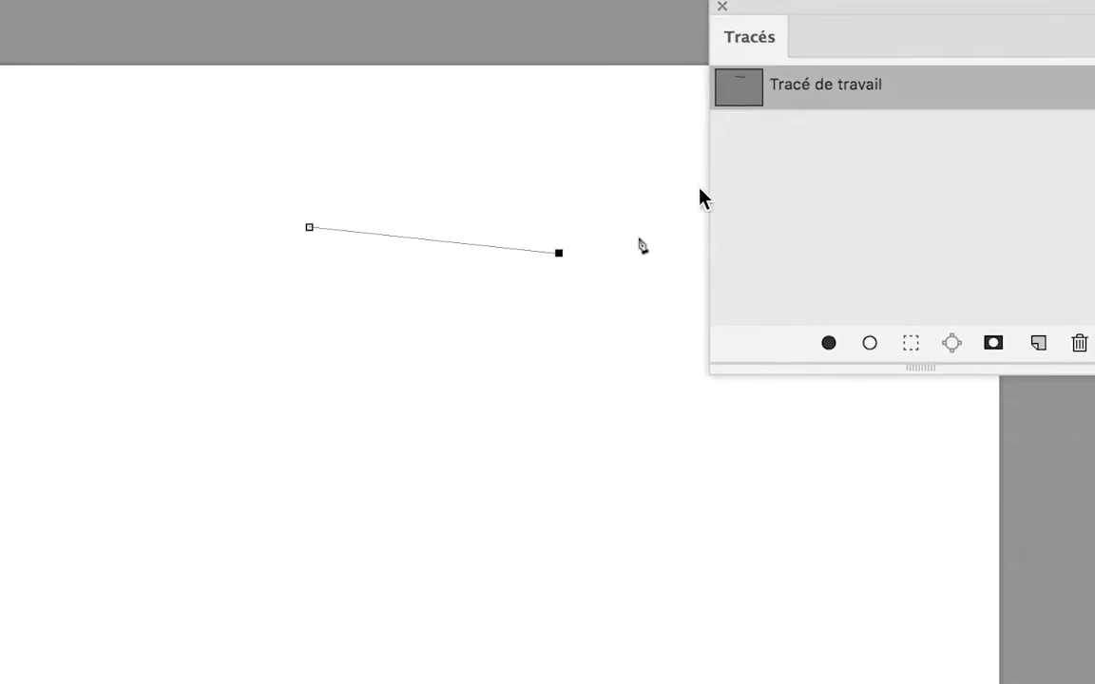
left_click(641, 277)
left_click(551, 278)
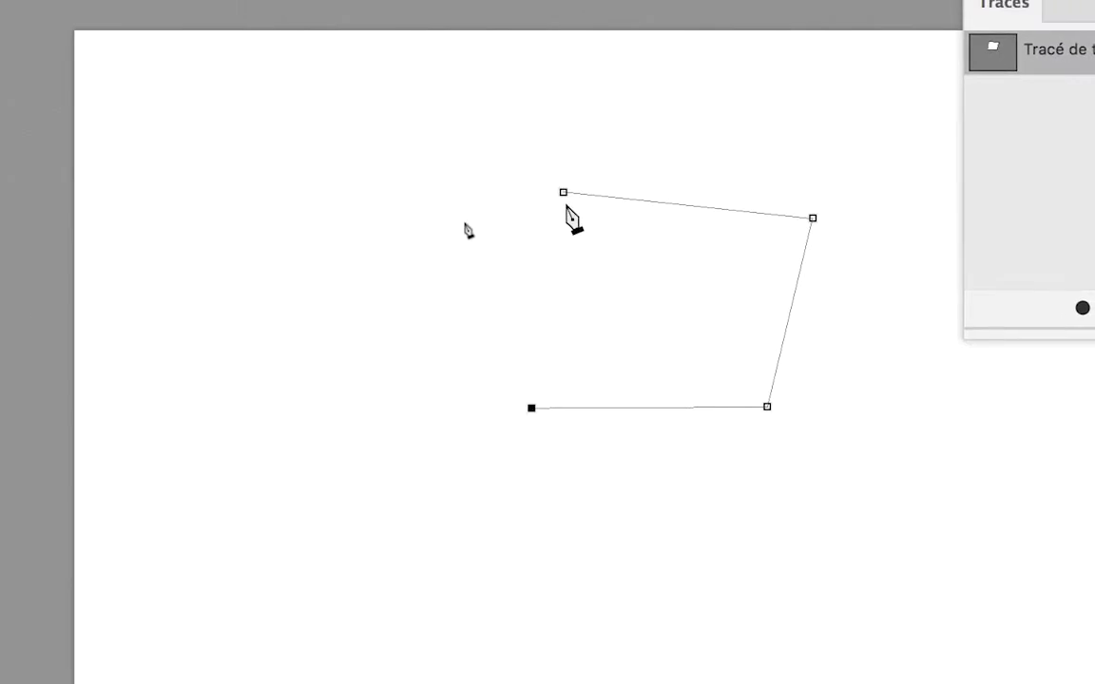
left_click(583, 63)
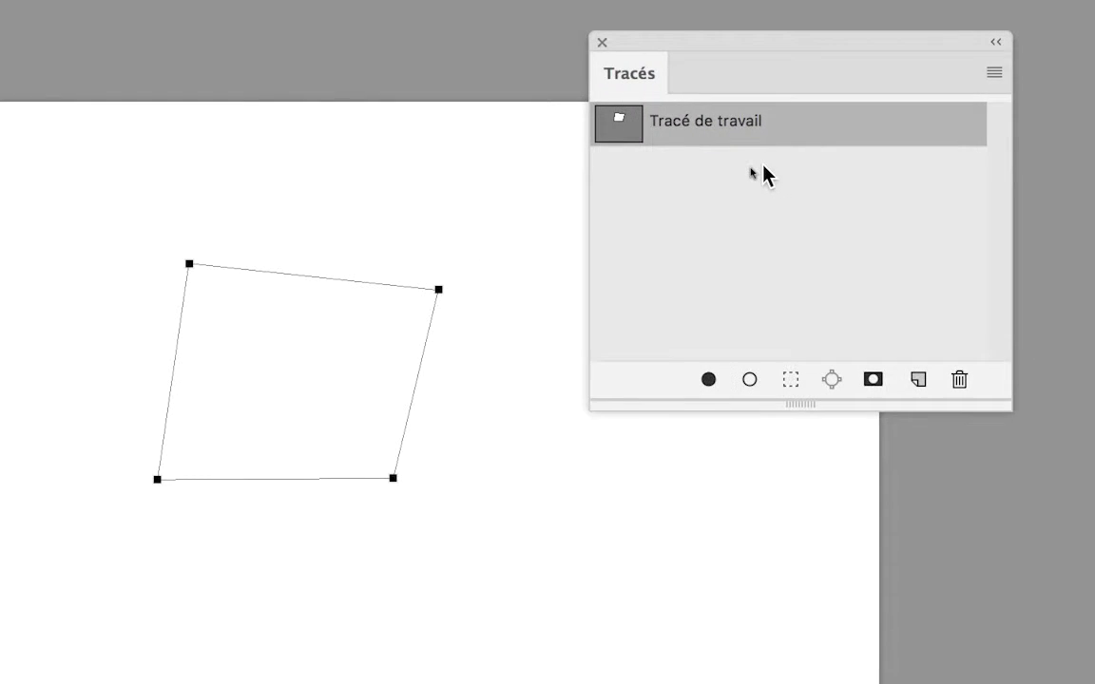
- Deselect the quadrilateral and draw a closed three-corner triangle in its place
left_click(763, 176)
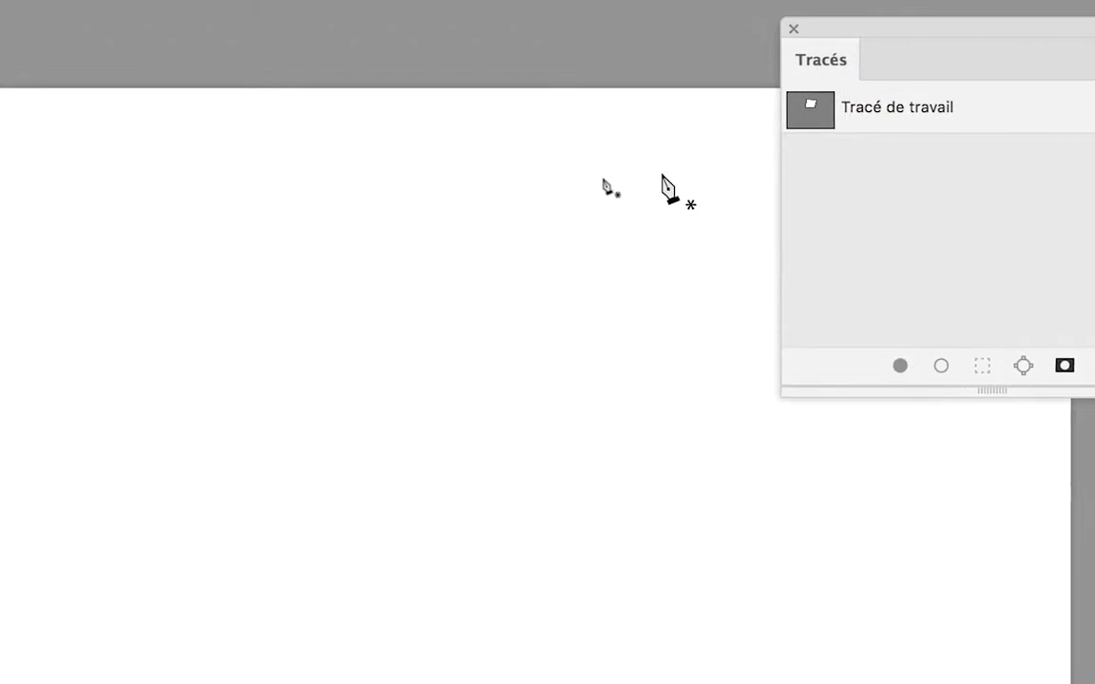
left_click(654, 179)
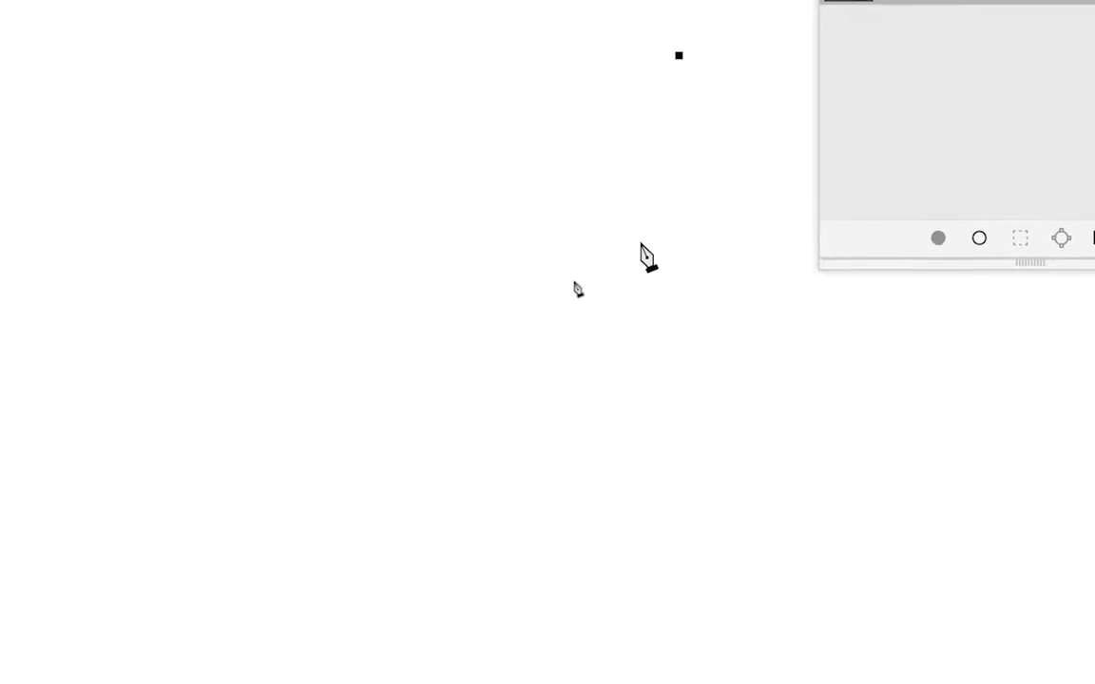
left_click(671, 476)
left_click(381, 315)
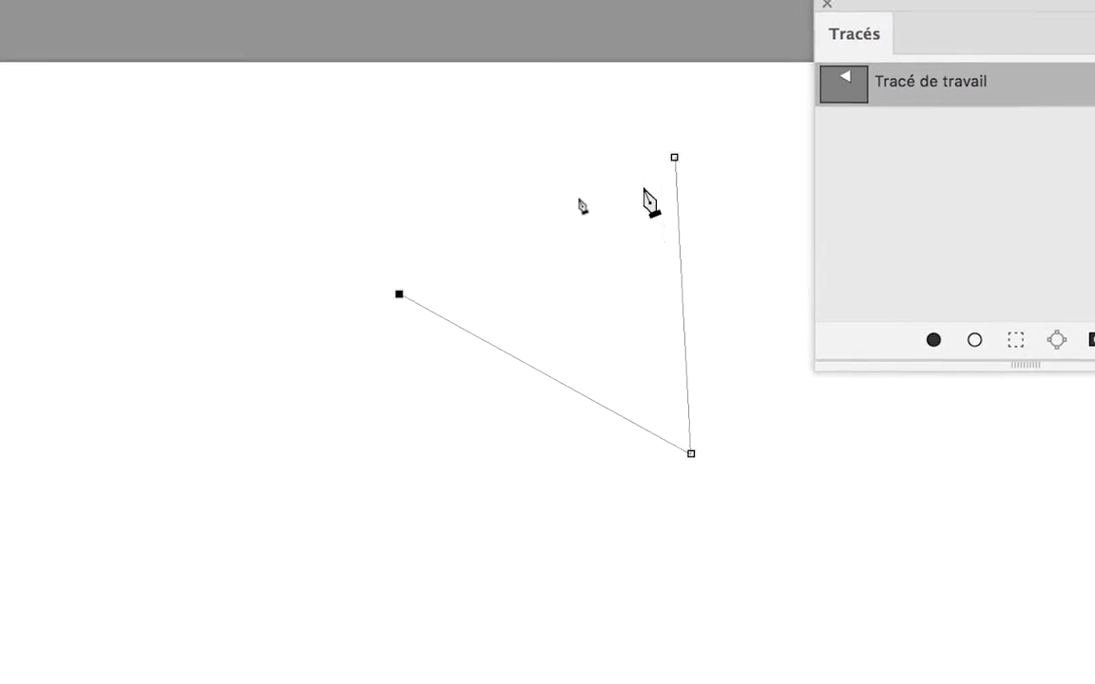
left_click(811, 98)
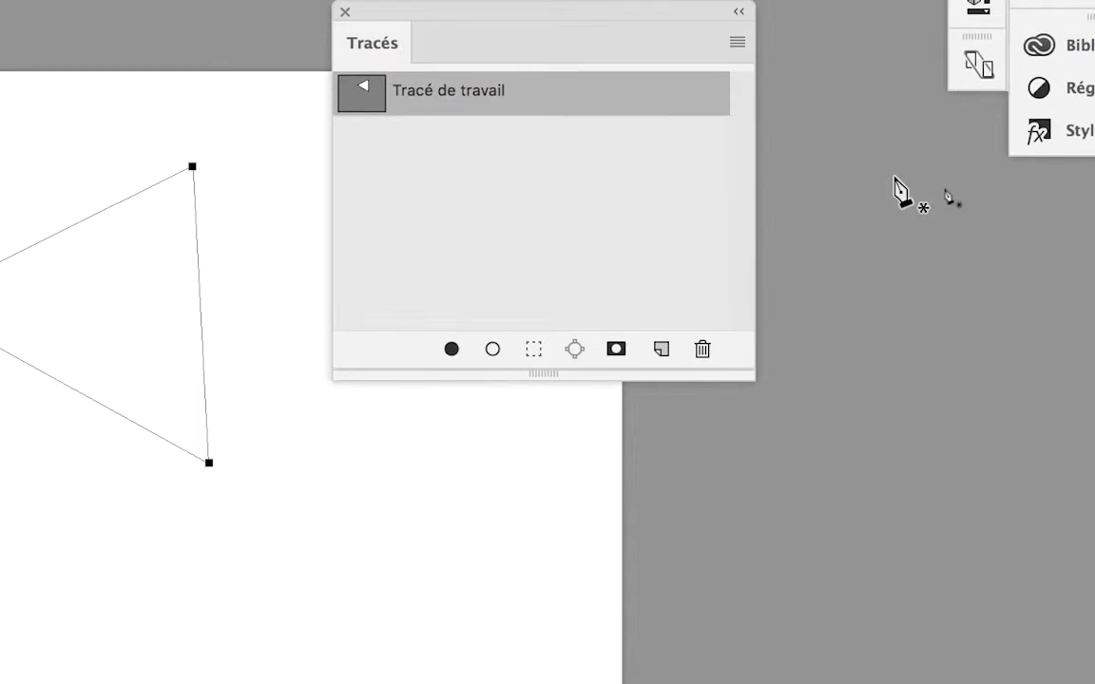
- Add a small triangle above the large one, save both as Tracé 1, and deselect it
left_click(774, 195)
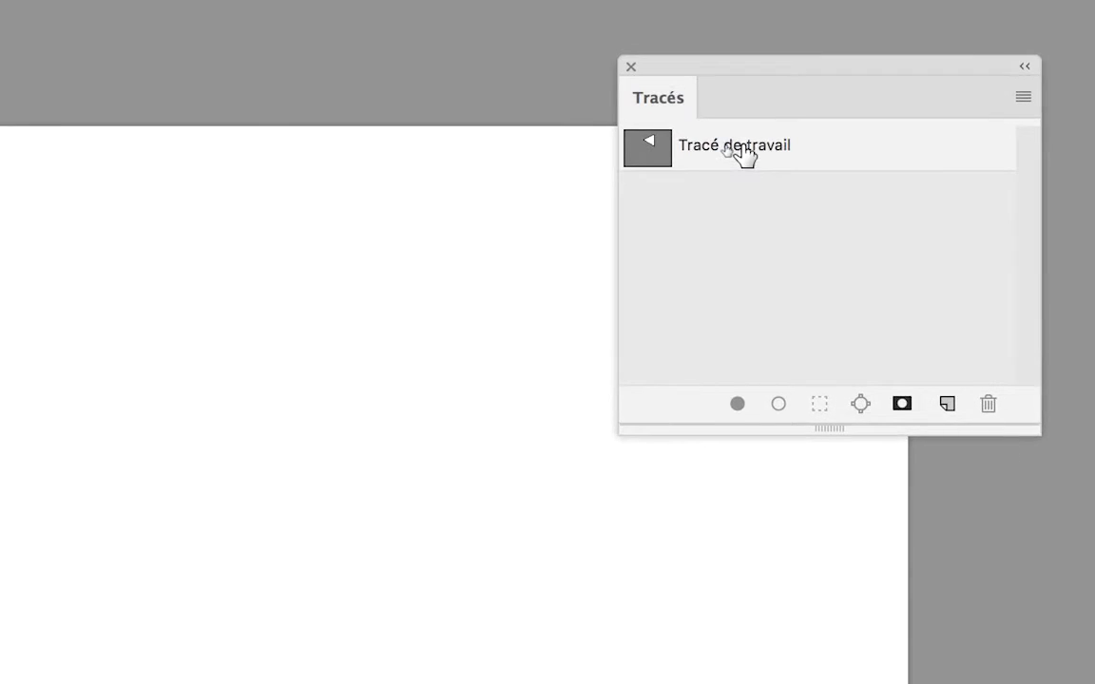
left_click(670, 74)
left_click_drag(420, 150, 513, 185)
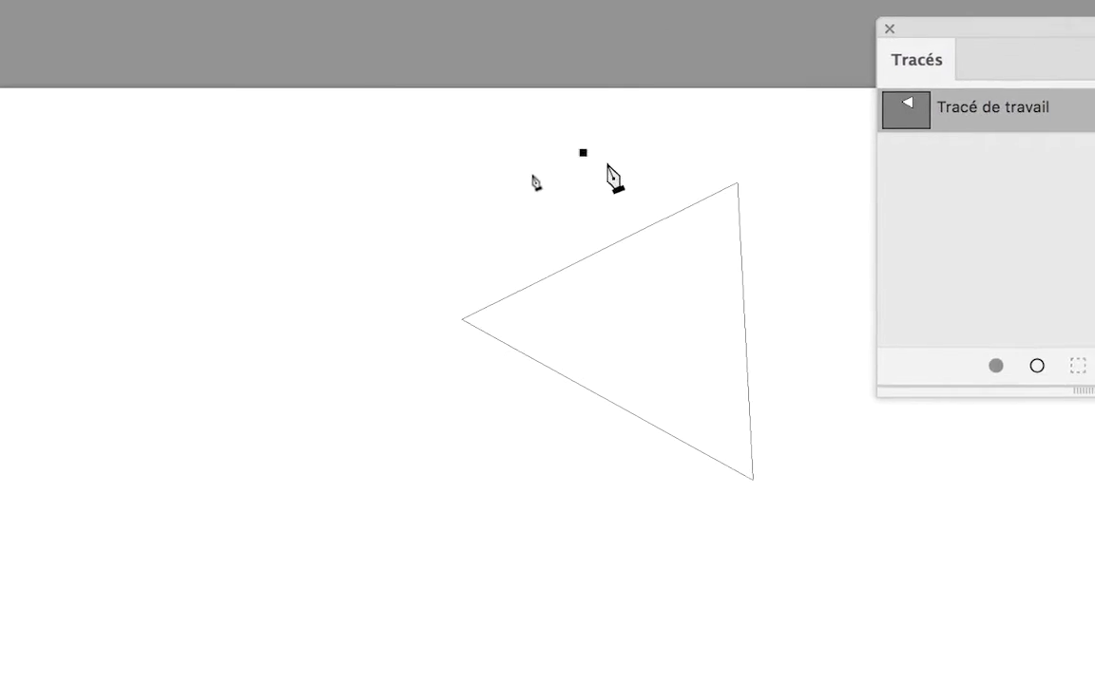
left_click(573, 199)
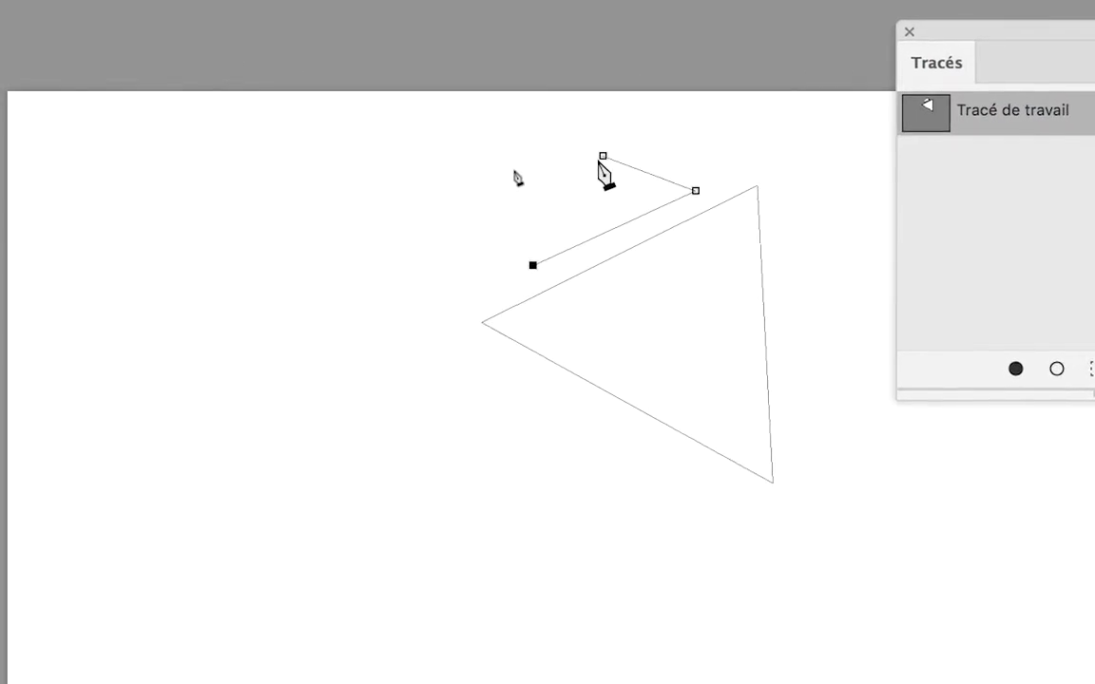
left_click(643, 90)
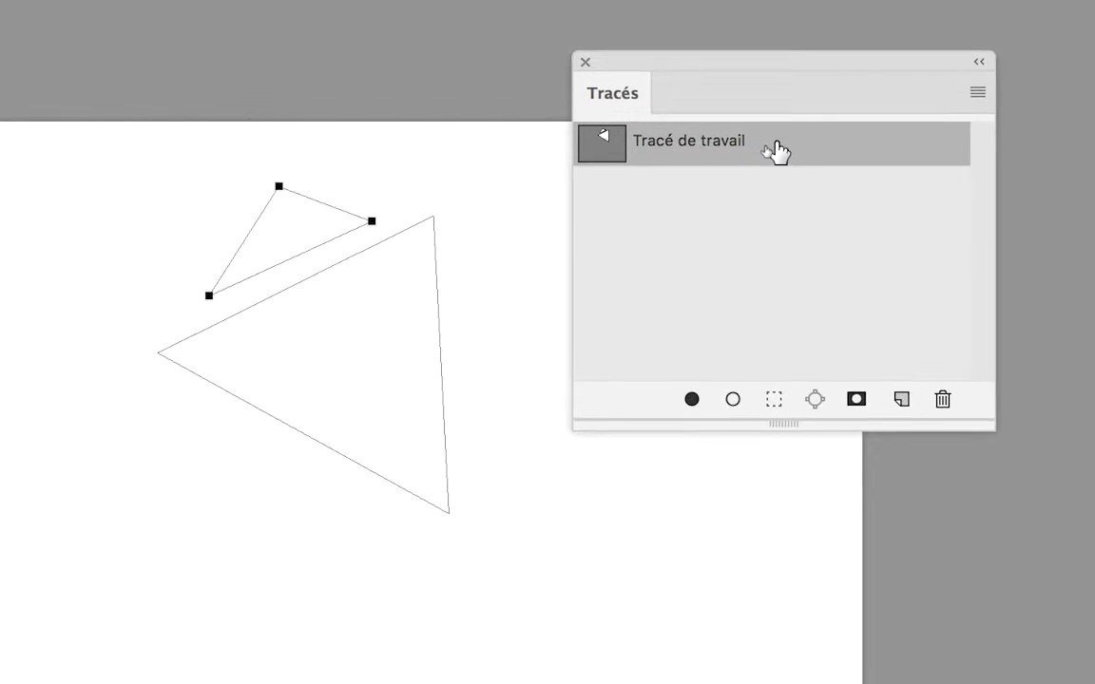
left_click_drag(775, 152, 827, 255)
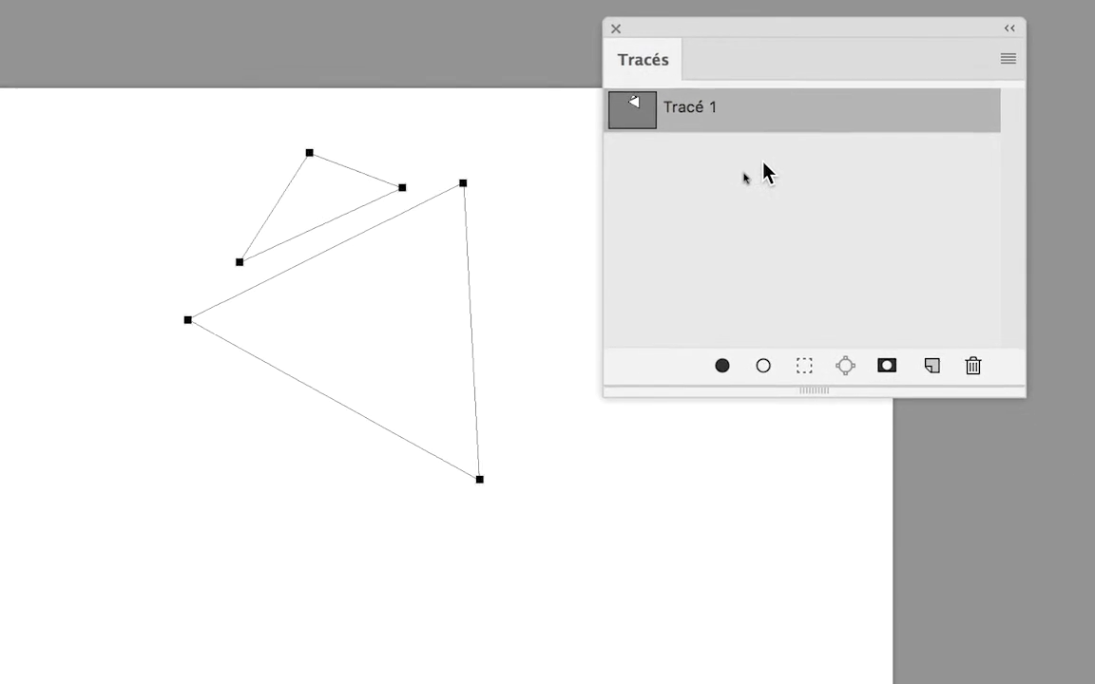
left_click(787, 197)
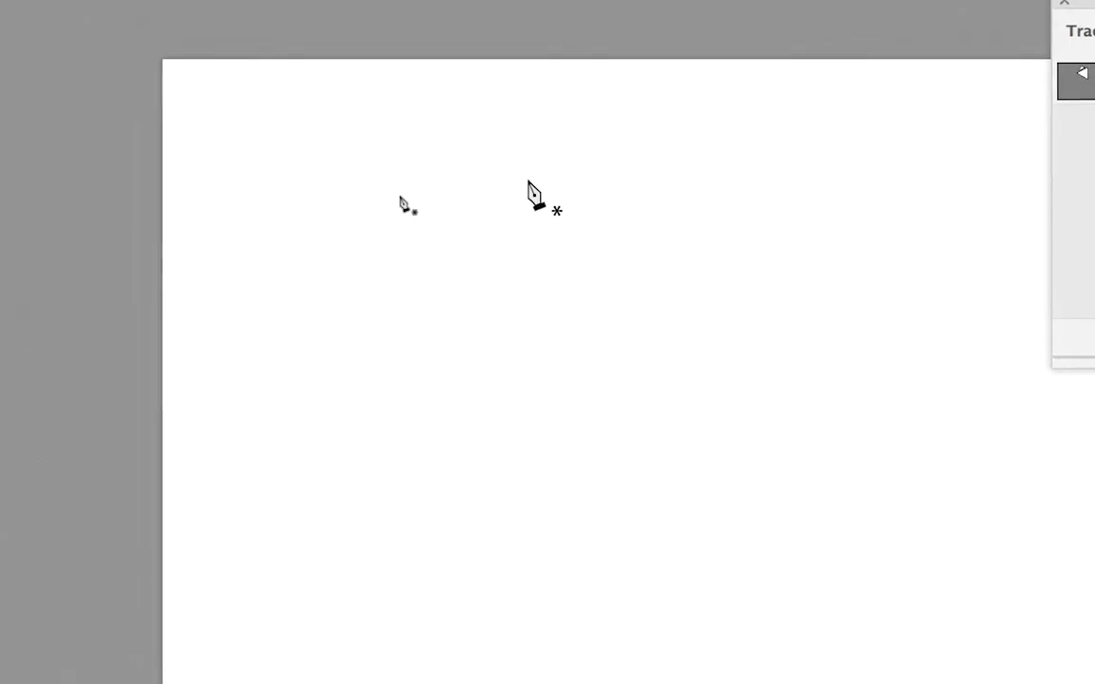
- Draw a closed rounded shape from four smooth anchors, then deselect the work path
left_click(423, 200)
left_click_drag(750, 241, 806, 274)
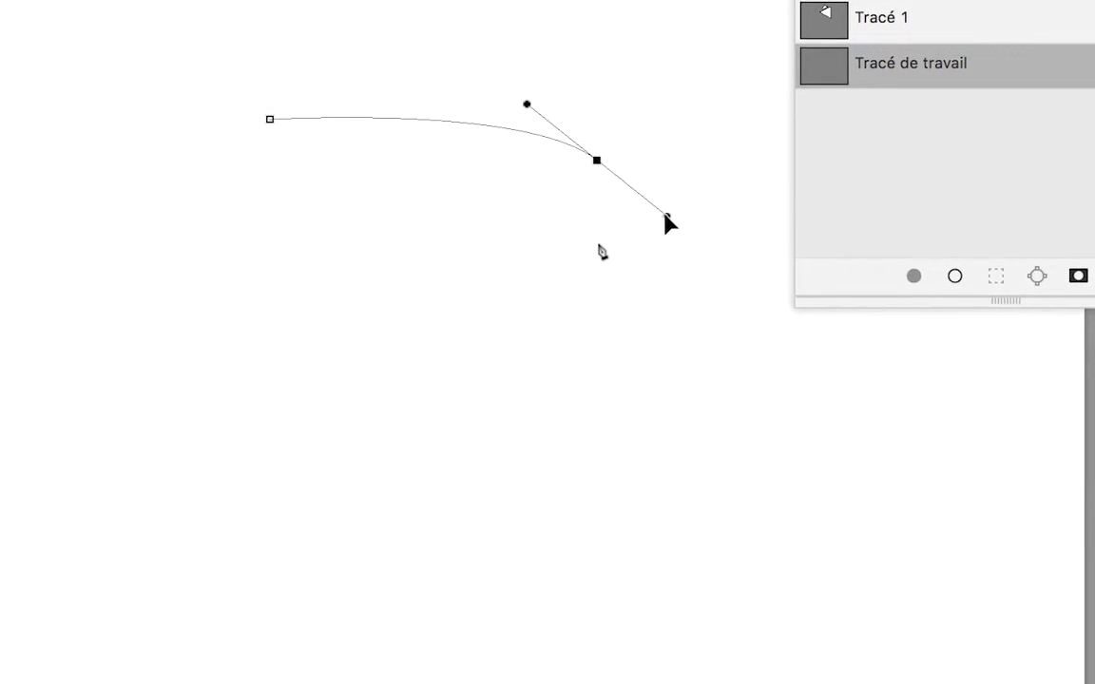
left_click_drag(668, 252, 627, 276)
left_click_drag(492, 235, 468, 118)
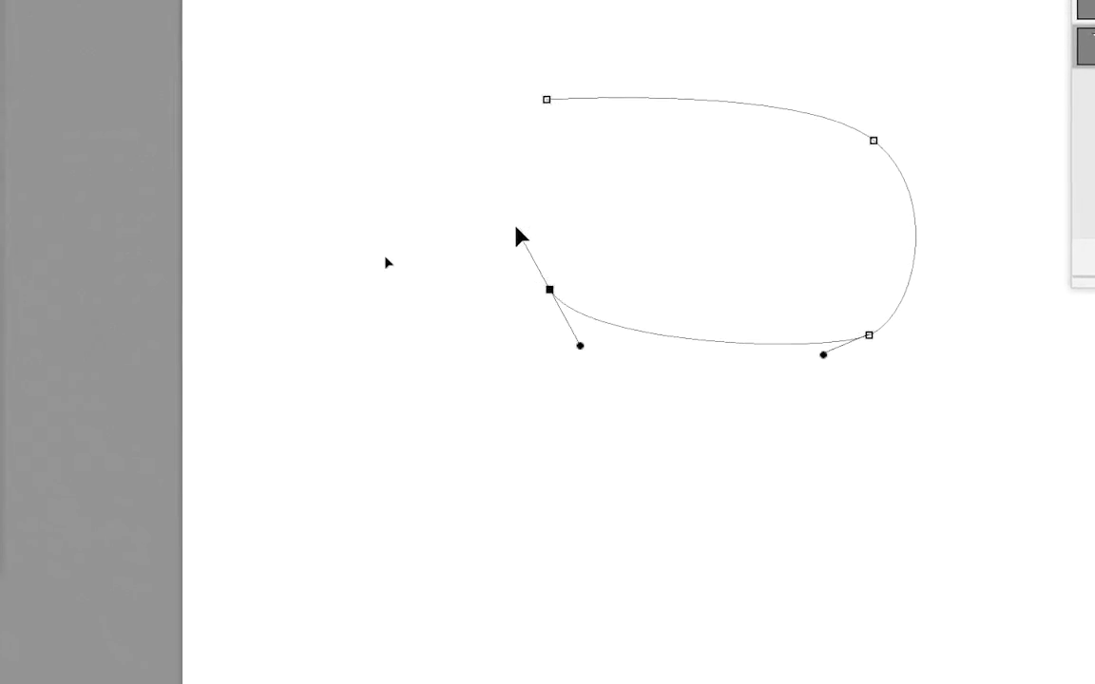
left_click_drag(525, 182, 582, 144)
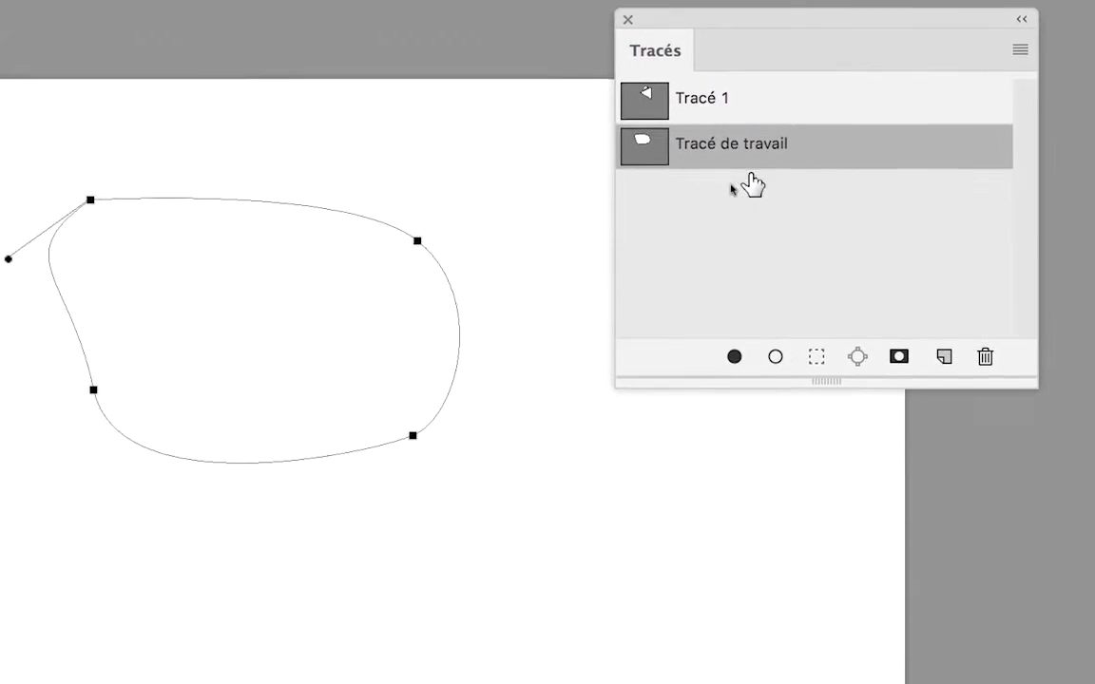
left_click(750, 188)
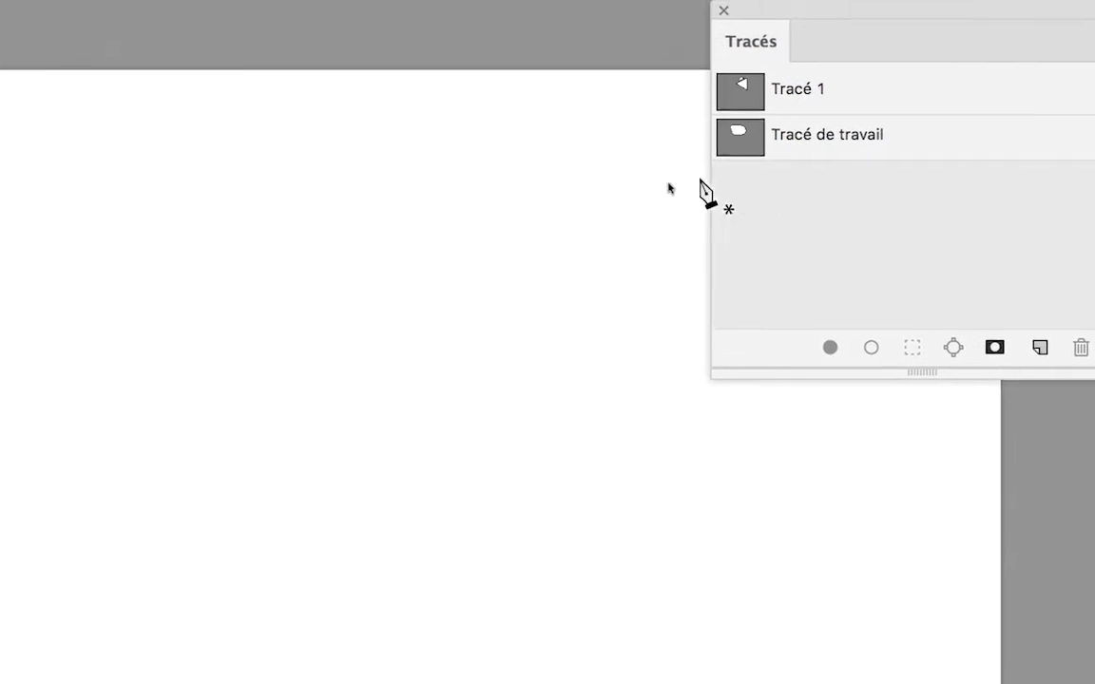
- Draw a four-corner quadrilateral and save the work path as Tracé 2
left_click(415, 182)
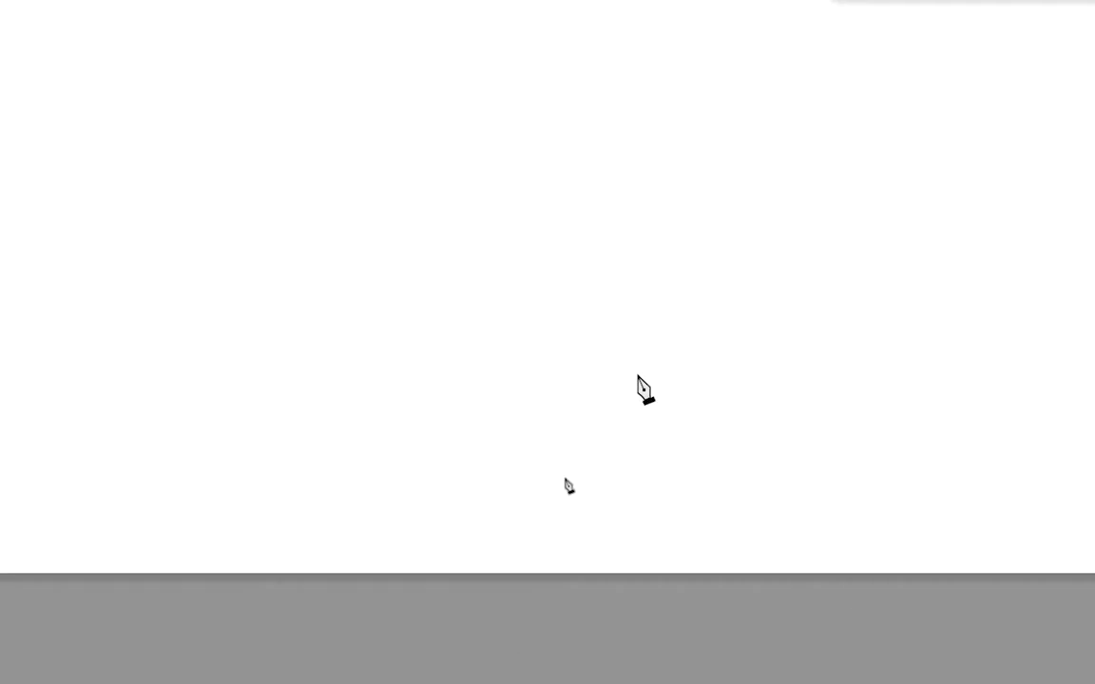
left_click(640, 391)
left_click(457, 337)
left_click(498, 209)
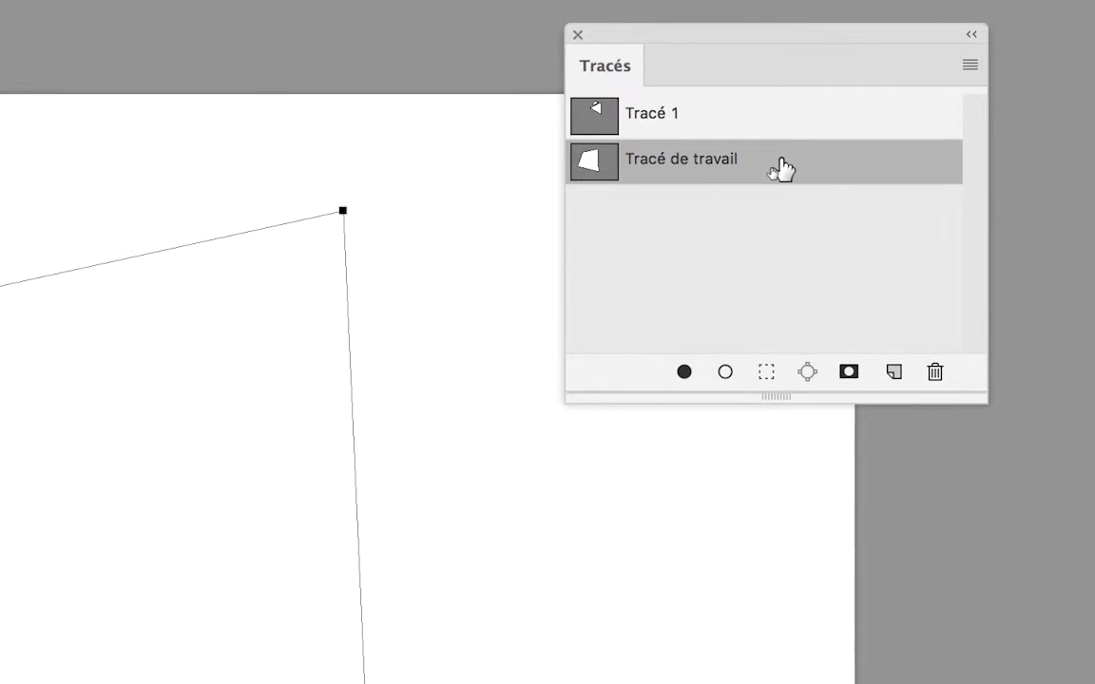
left_click_drag(772, 169, 823, 238)
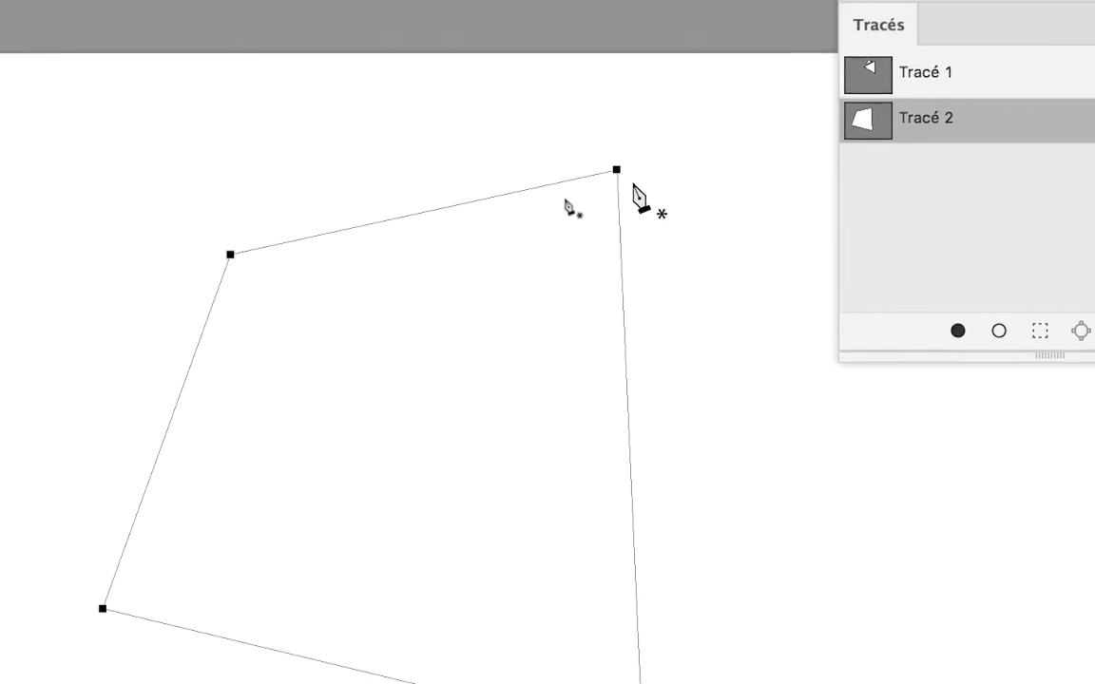
- Add a second closed quadrilateral to Tracé 2, then deselect it
left_click(647, 355)
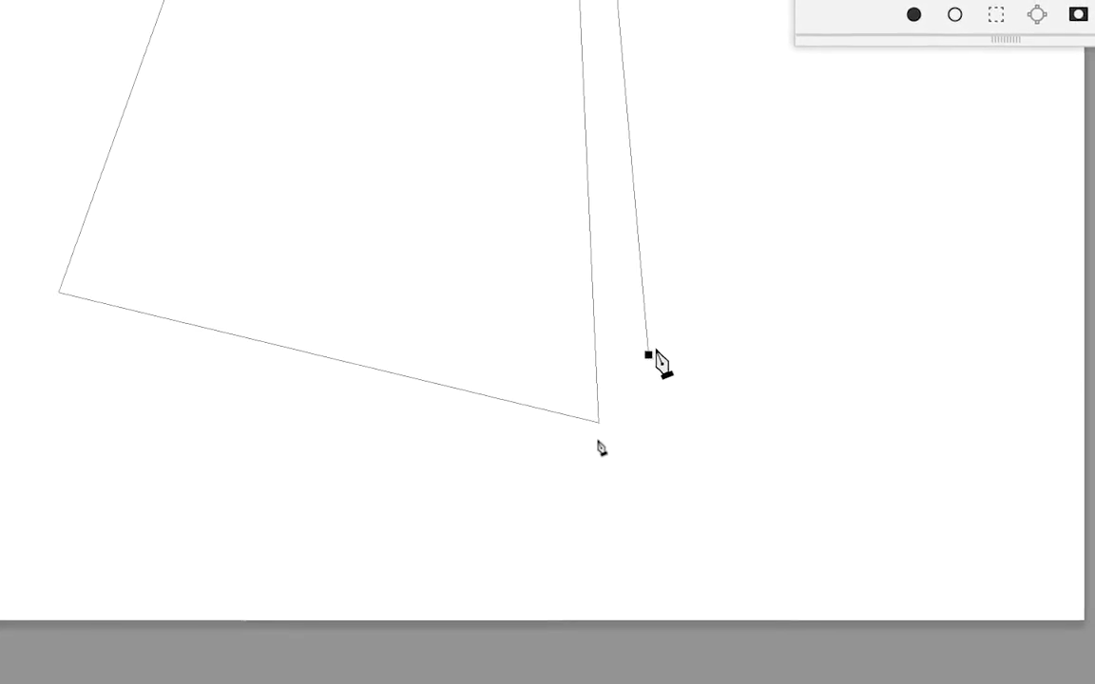
left_click(768, 331)
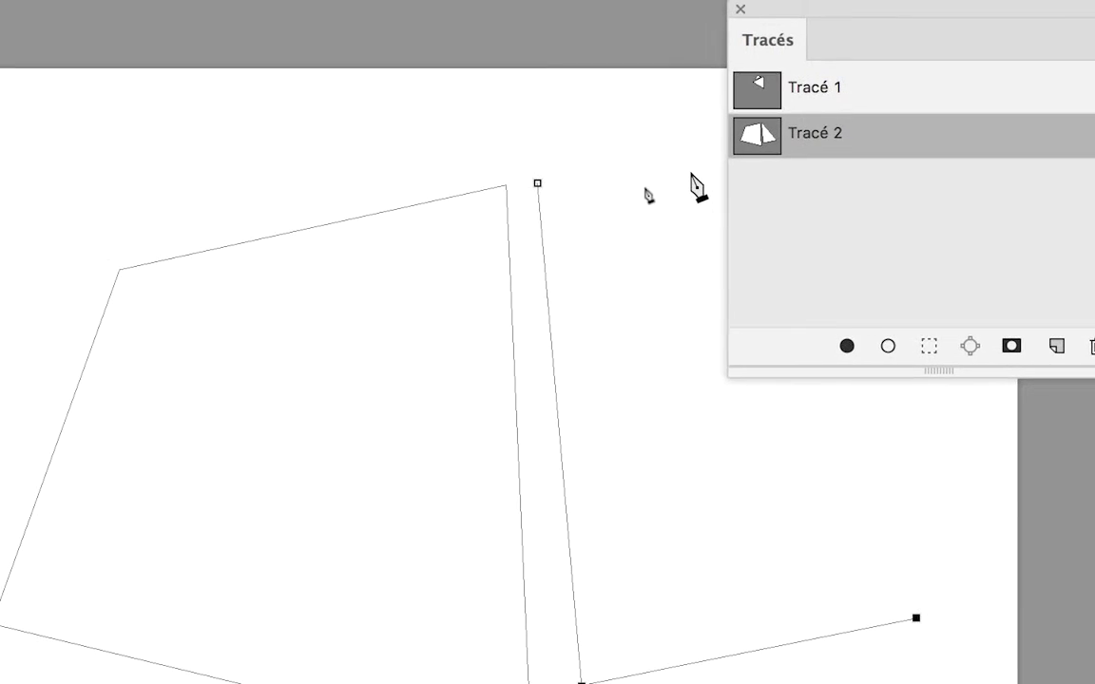
left_click(691, 176)
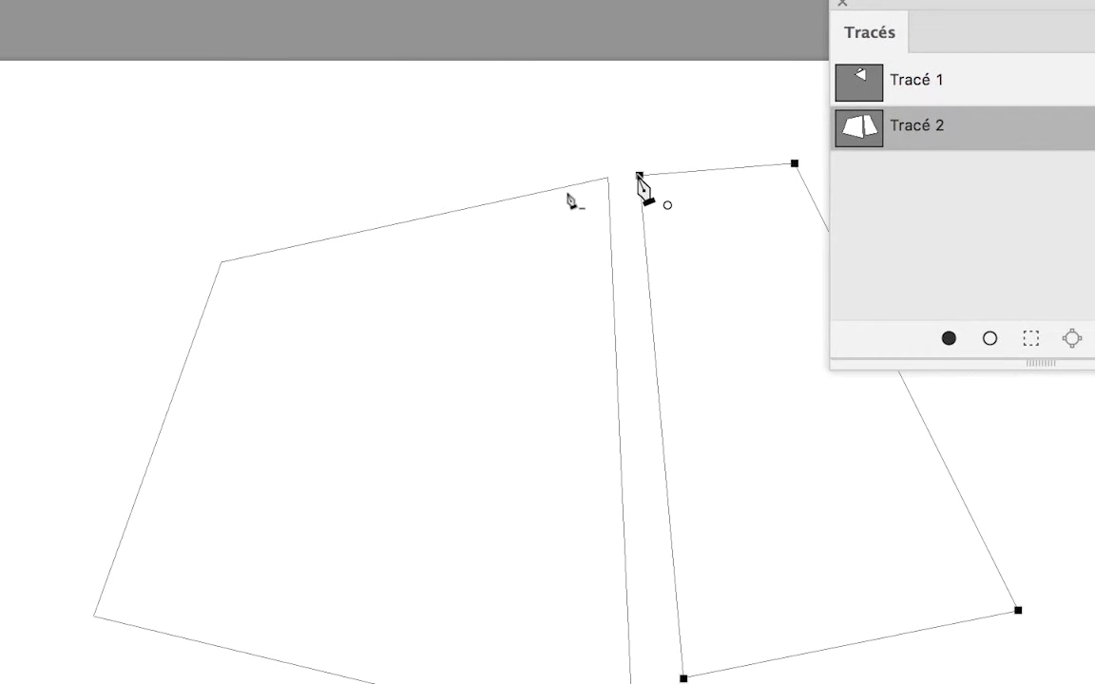
left_click(640, 178)
left_click(751, 191)
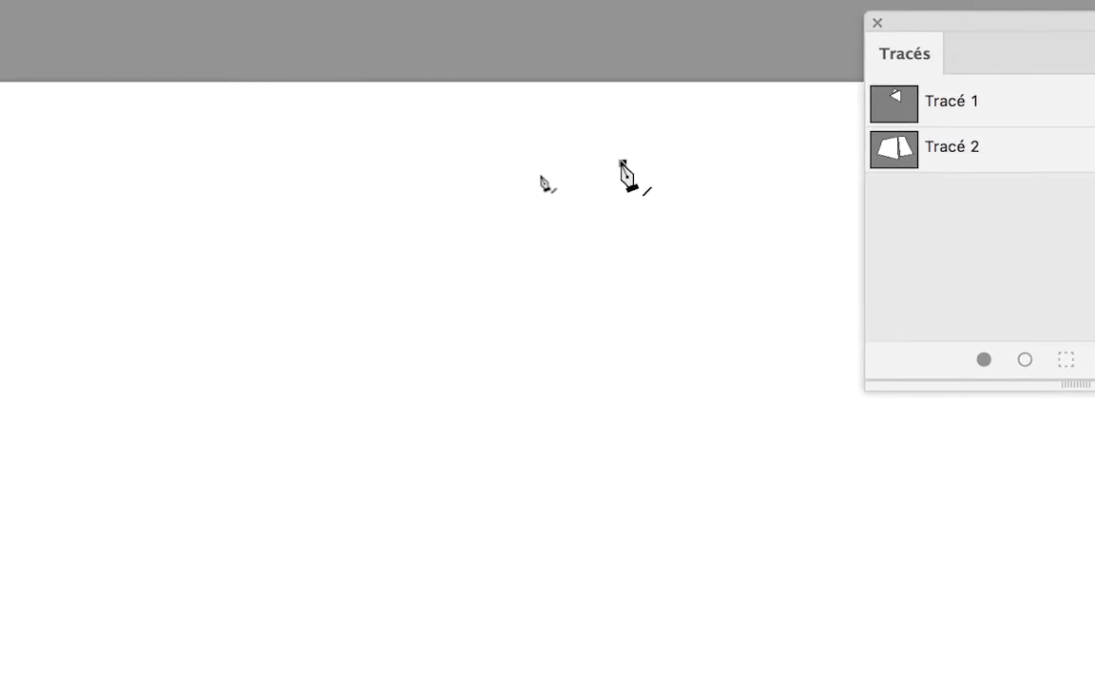
- Draw a large closed triangle and save the work path as Tracé 3
left_click(626, 174)
left_click(421, 288)
left_click(684, 589)
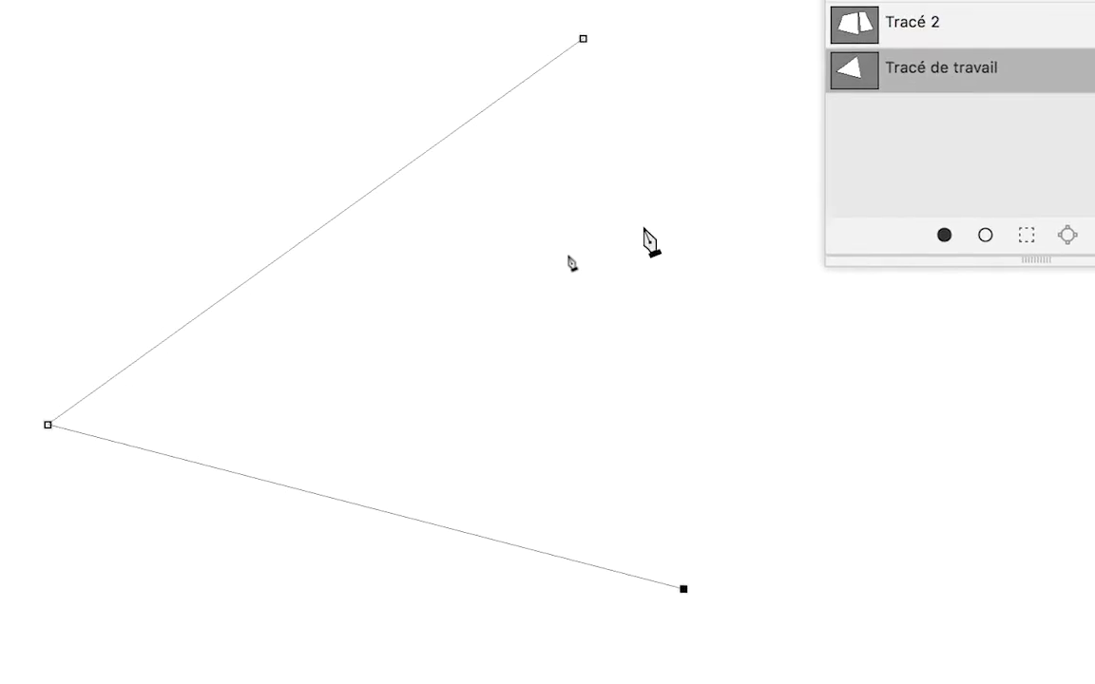
left_click(582, 39)
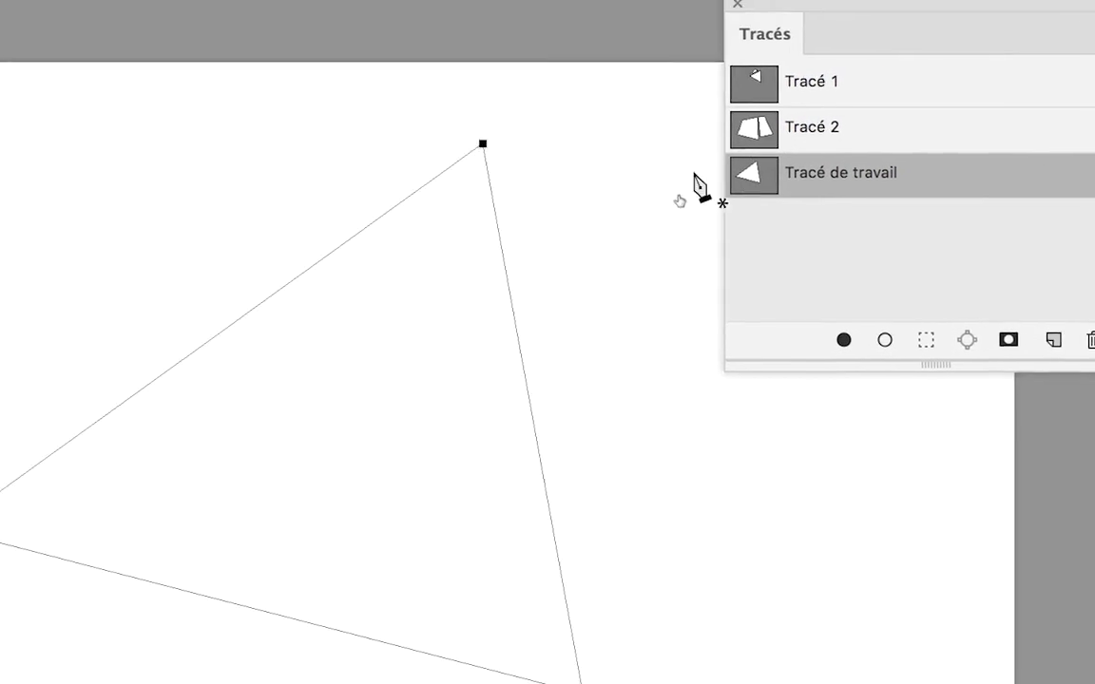
left_click_drag(773, 181, 820, 233)
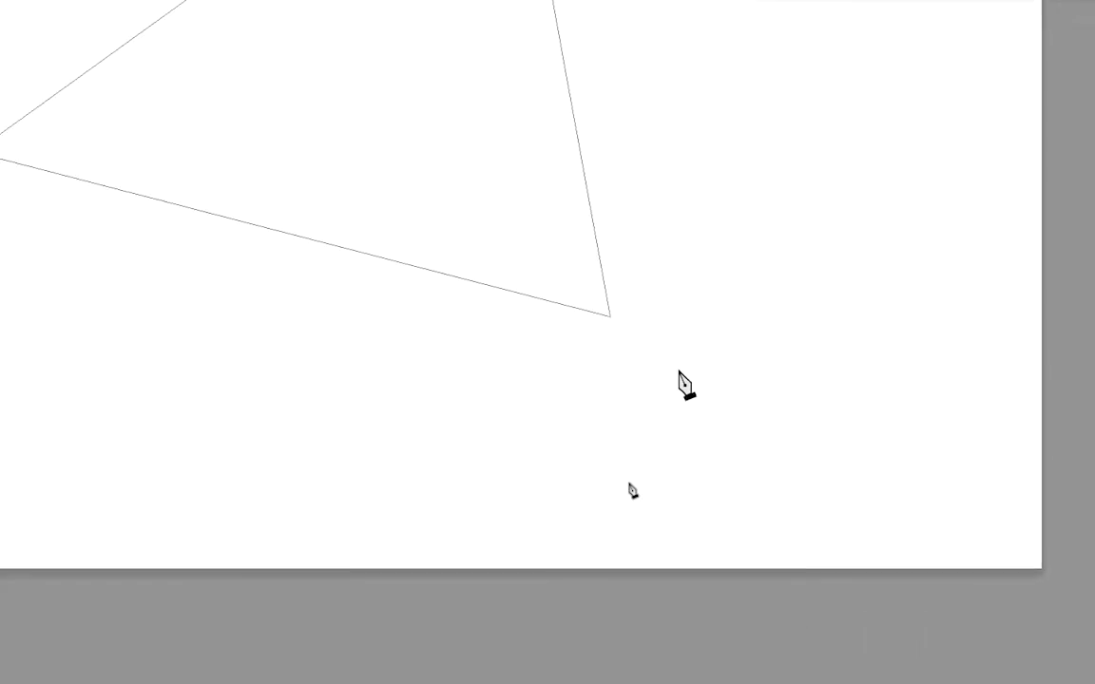
- Add a second closed triangle to Tracé 3
left_click(573, 643)
left_click(881, 342)
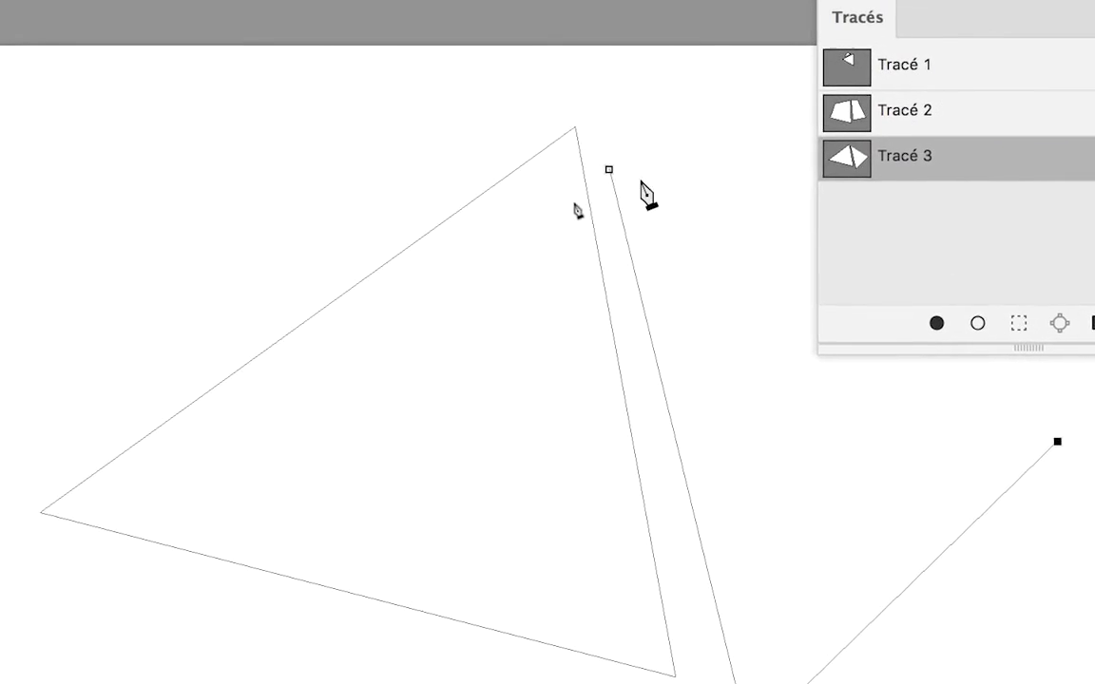
left_click(628, 176)
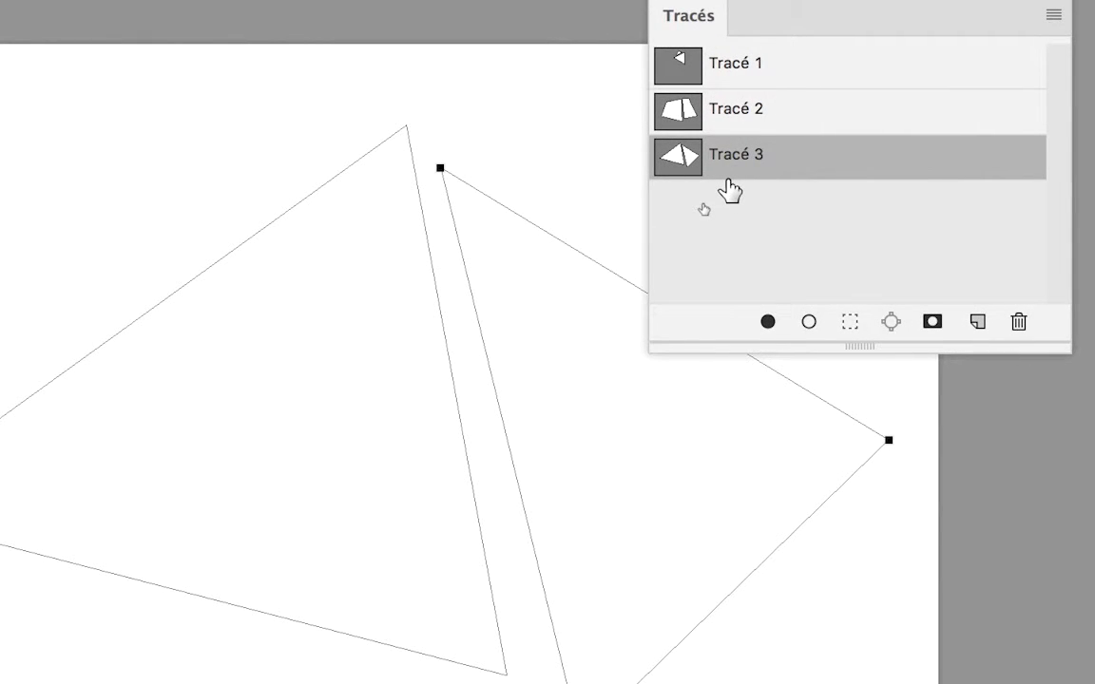
- Create Tracé 4 holding a long thin quadrilateral, then add an empty Tracé 5
left_click(741, 205)
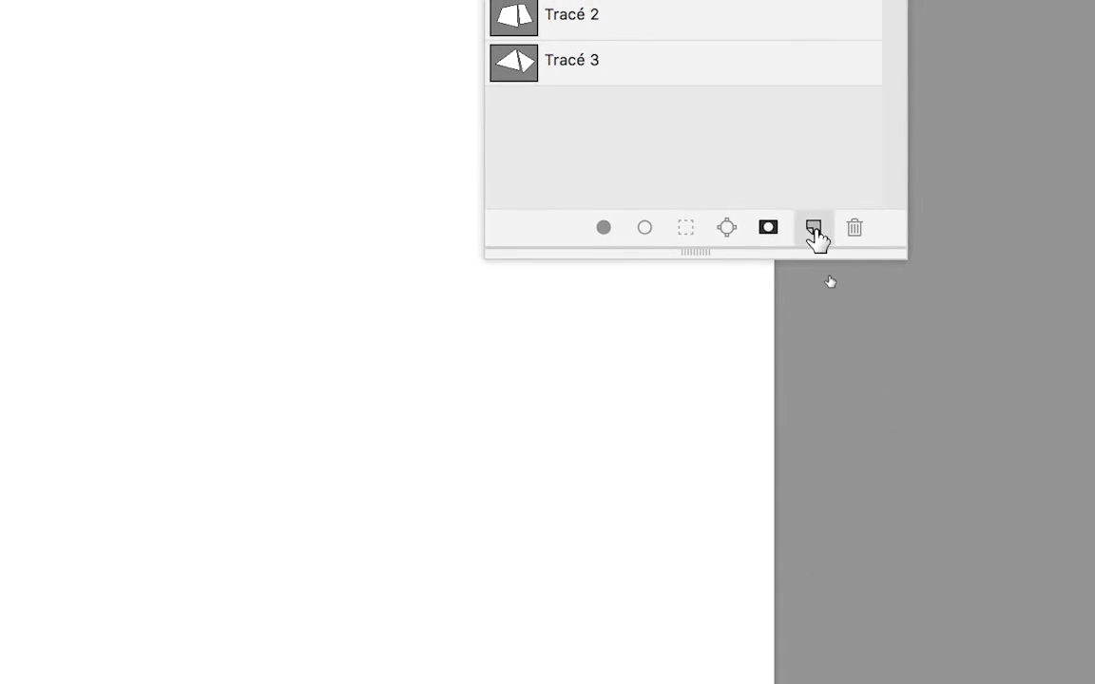
left_click(827, 215)
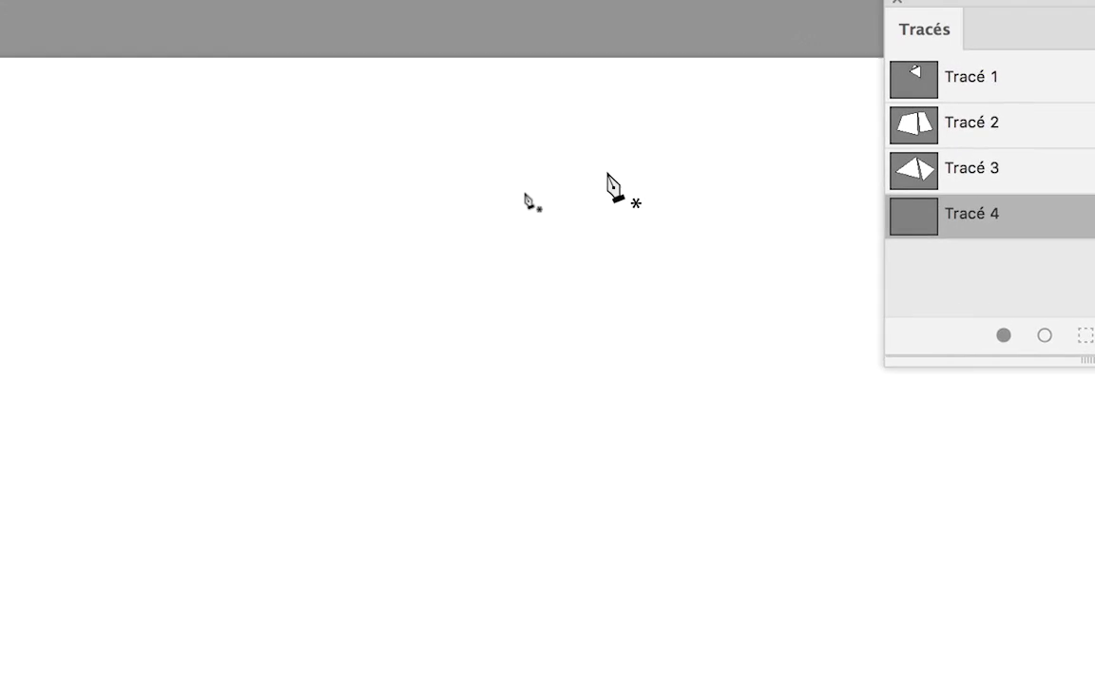
left_click(930, 147)
left_click(430, 175)
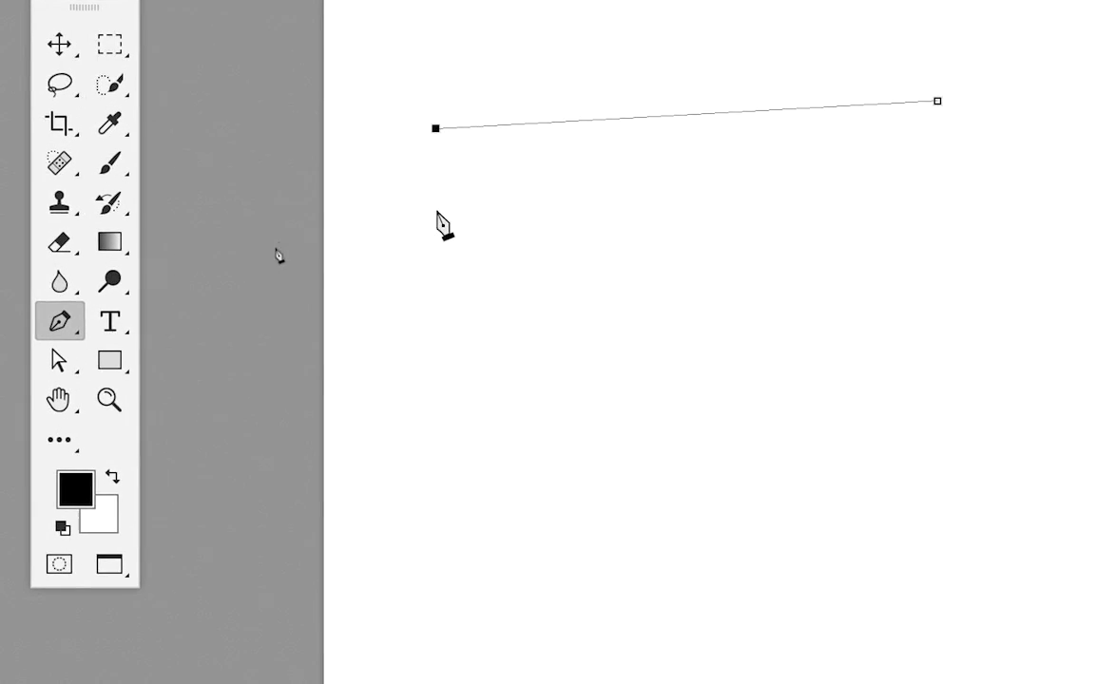
left_click(432, 262)
left_click(1094, 264)
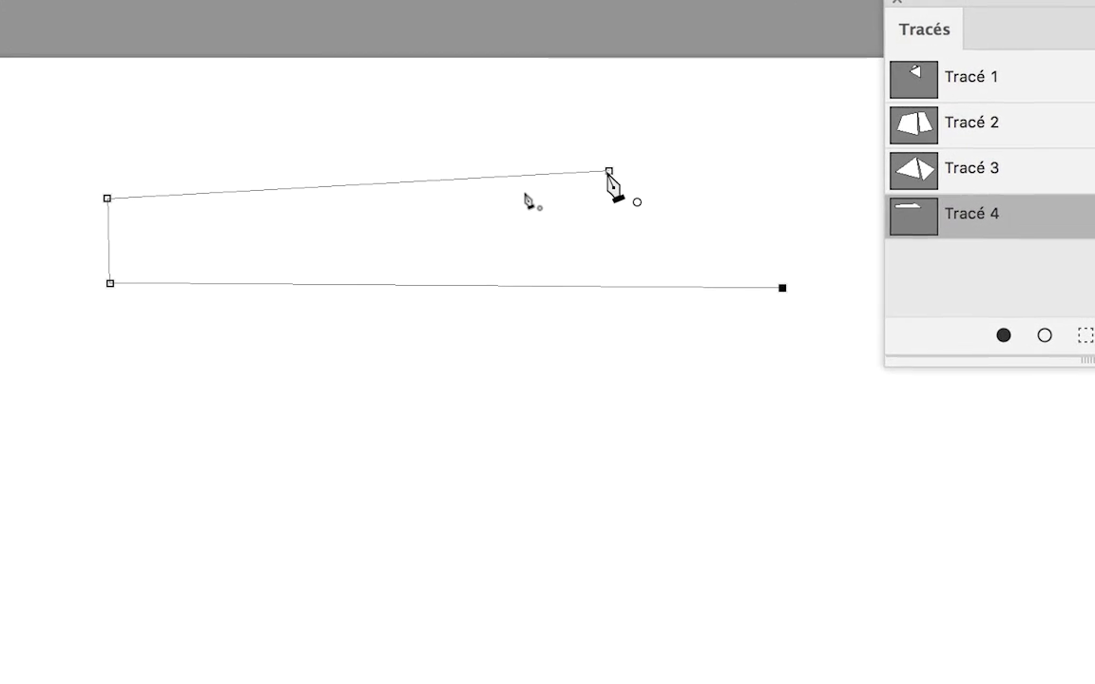
left_click(606, 164)
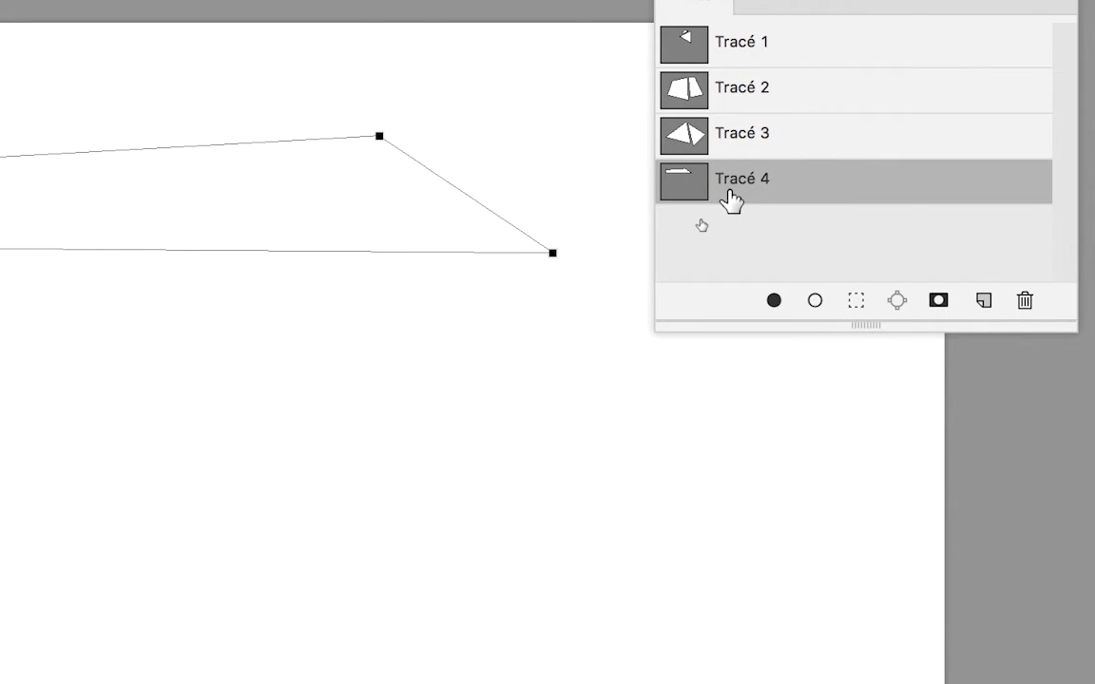
left_click(984, 300)
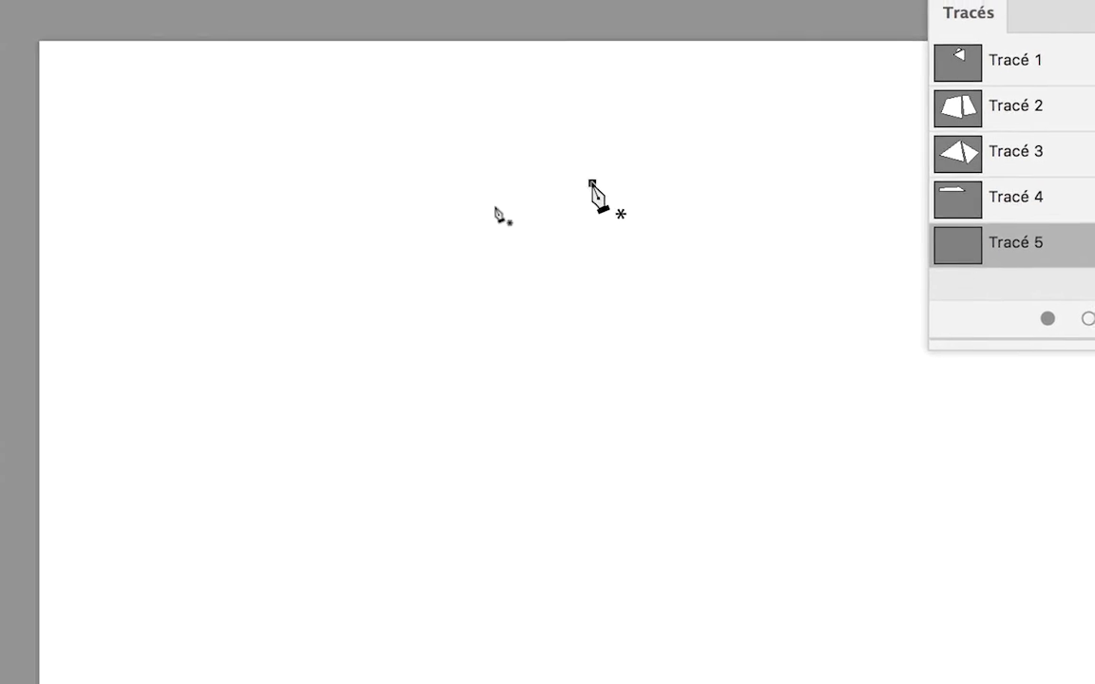
- Draw a closed triangle in Tracé 5, enlarge the Paths panel, and add empty Tracé 6
left_click(592, 183)
left_click(327, 448)
left_click(700, 683)
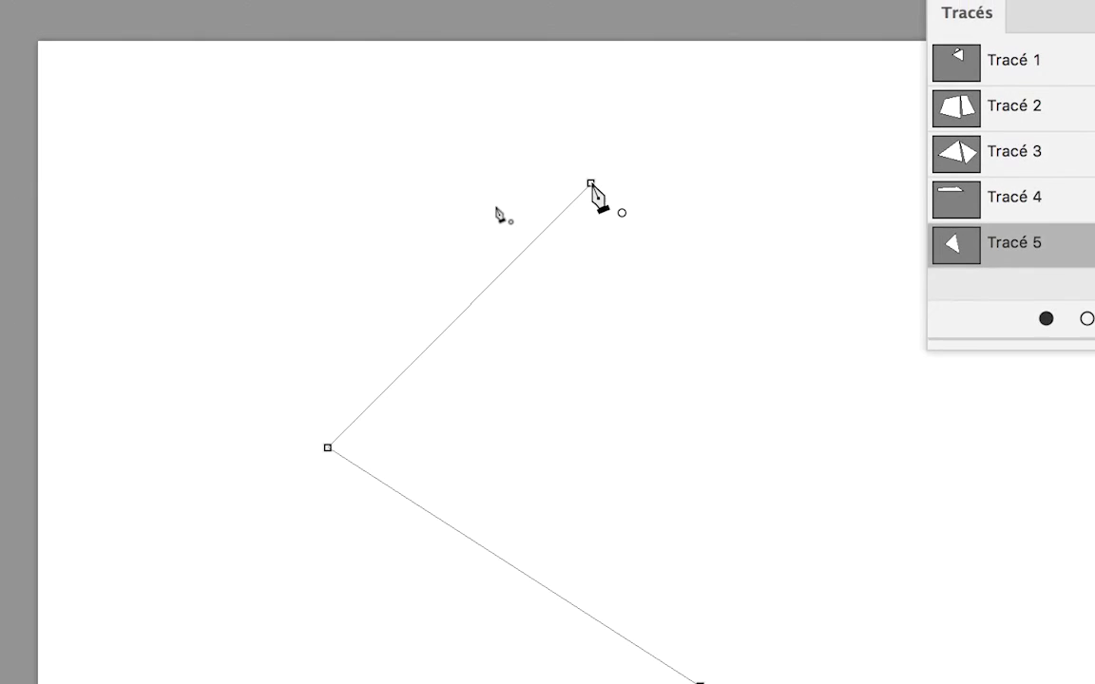
left_click(591, 182)
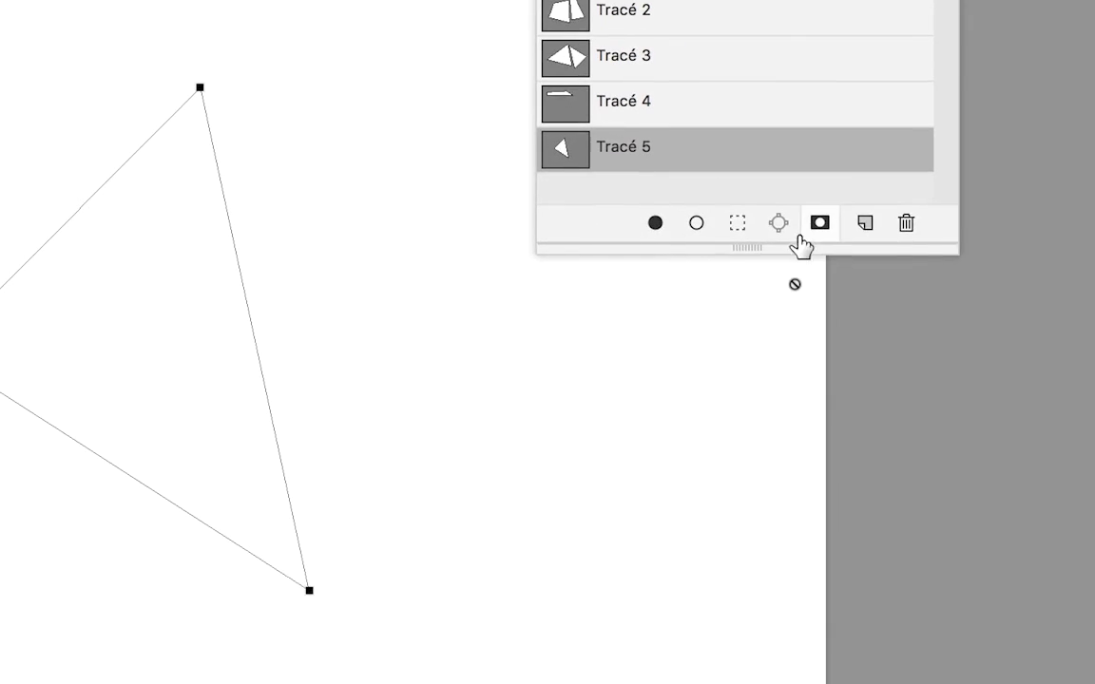
left_click_drag(787, 244, 786, 342)
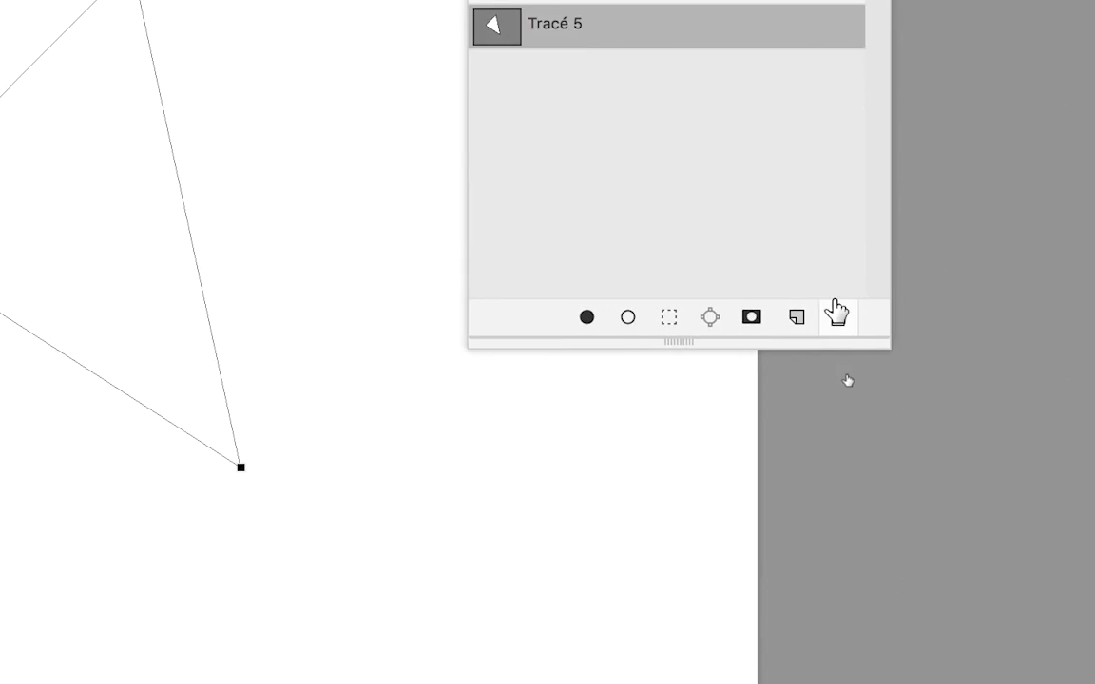
left_click(819, 310)
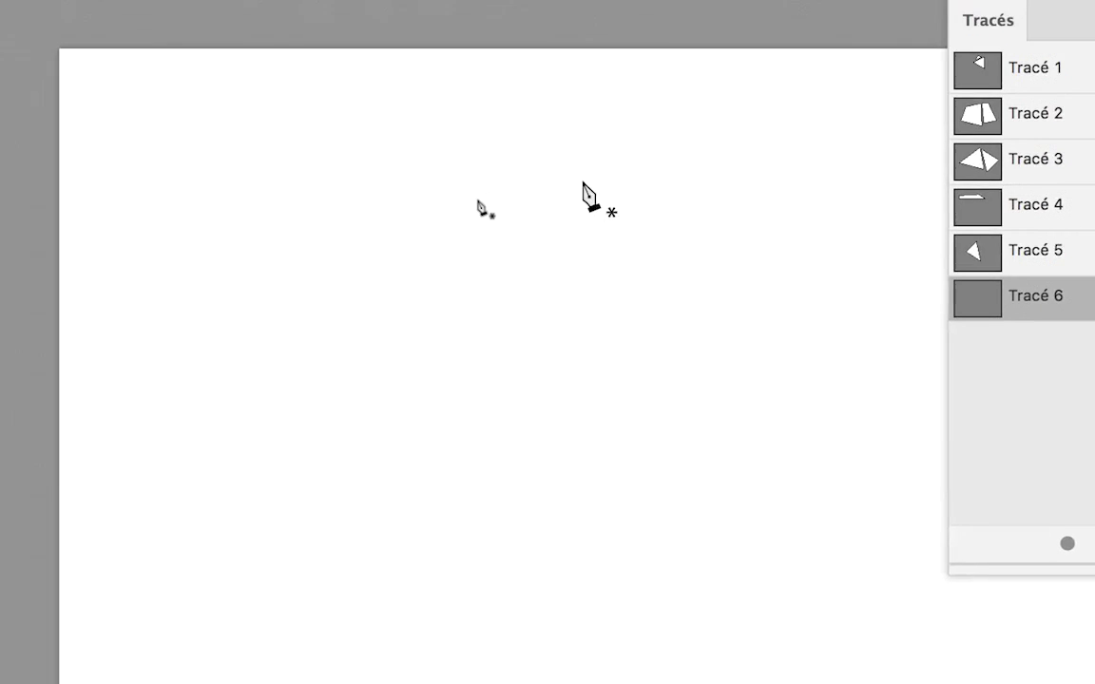
- Draw a closed four-corner quadrilateral in Tracé 6 with the Pen tool
left_click(805, 165)
left_click(461, 183)
left_click(472, 438)
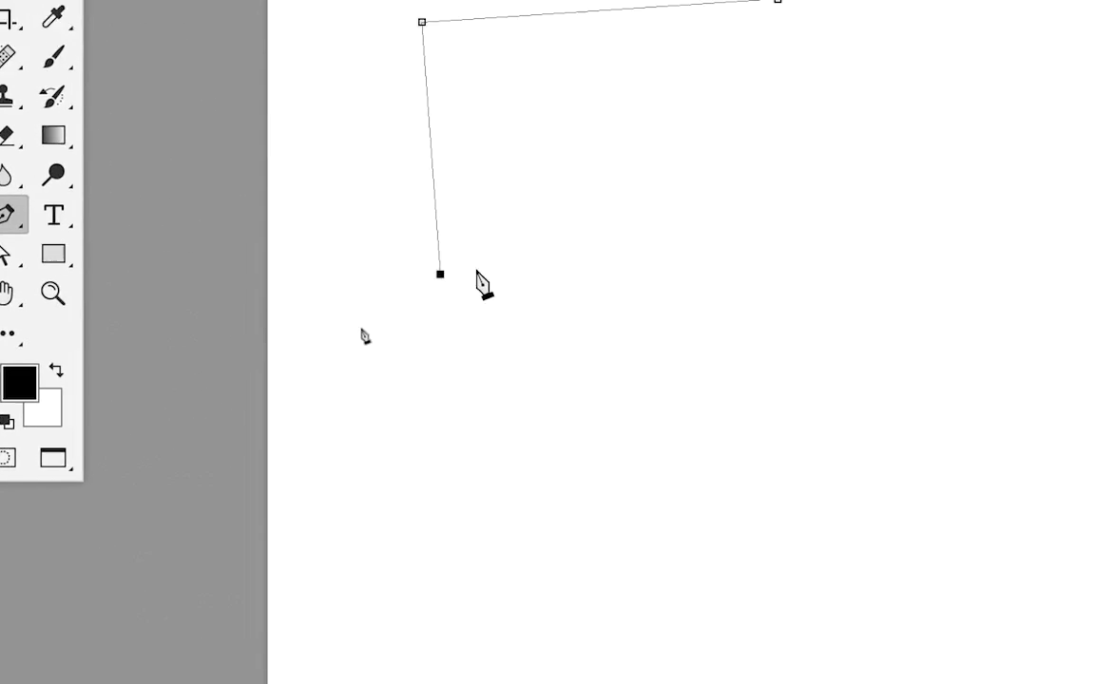
left_click(993, 414)
left_click(574, 173)
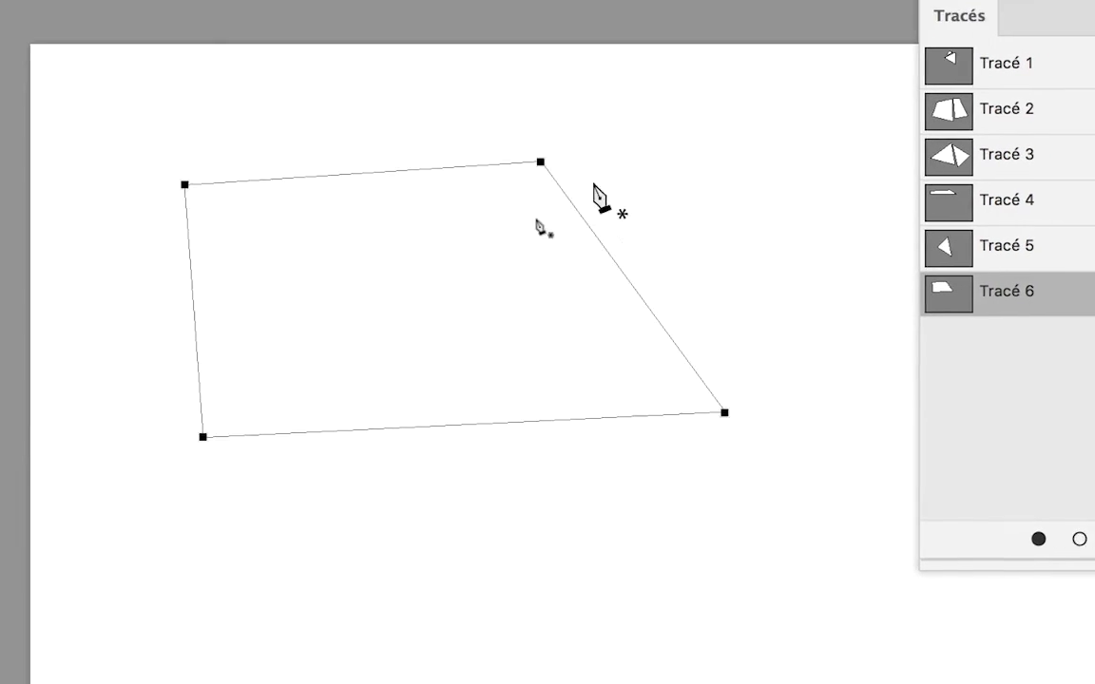